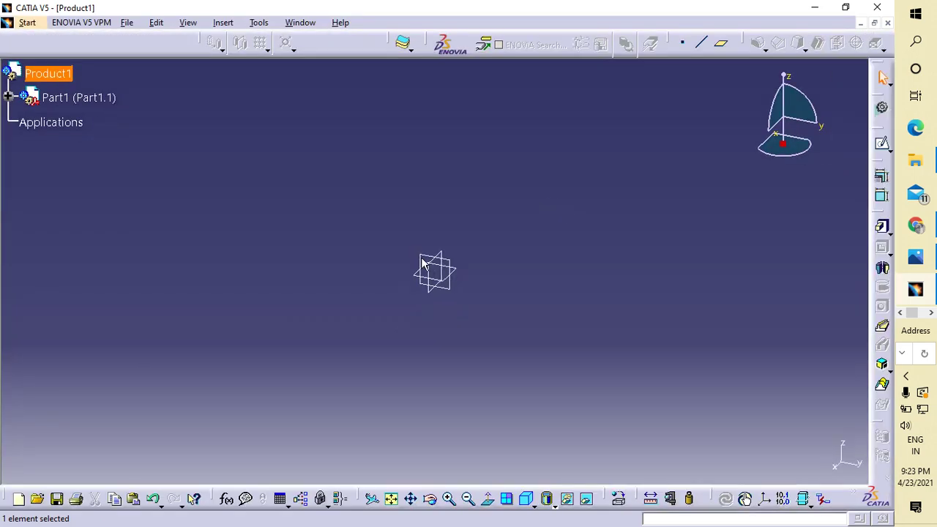
Start a sketch on the yz plane of Part1
click(430, 265)
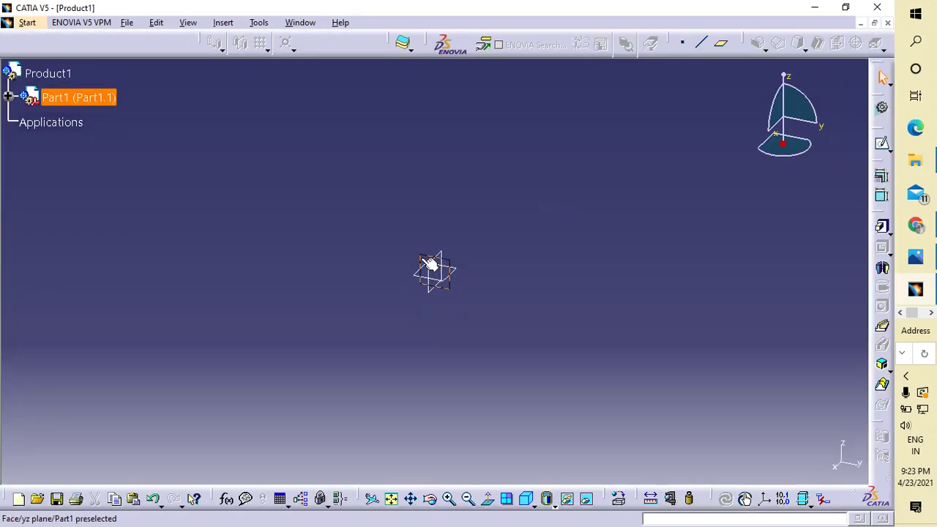
click(430, 265)
click(883, 145)
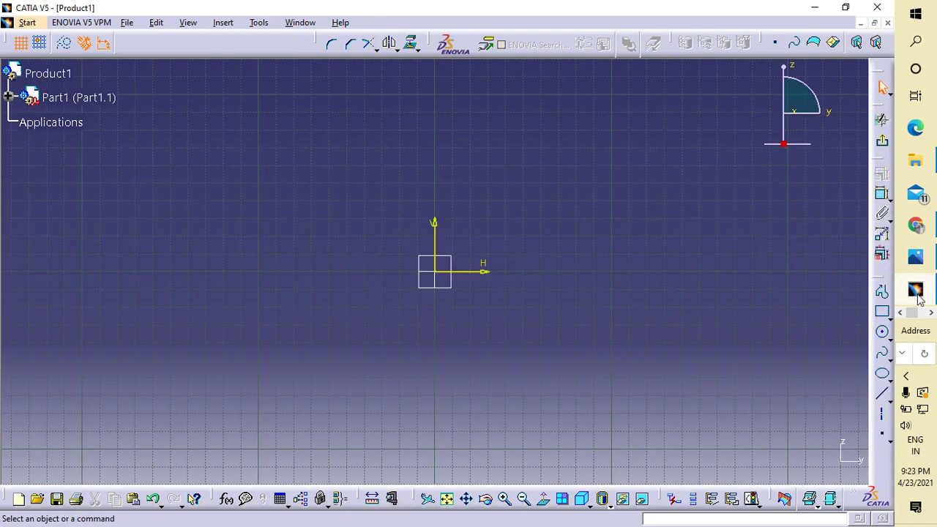
Draw a centred rectangle about the sketch origin, about 100 mm wide and 132 mm high
mouse_move(914, 291)
click(888, 318)
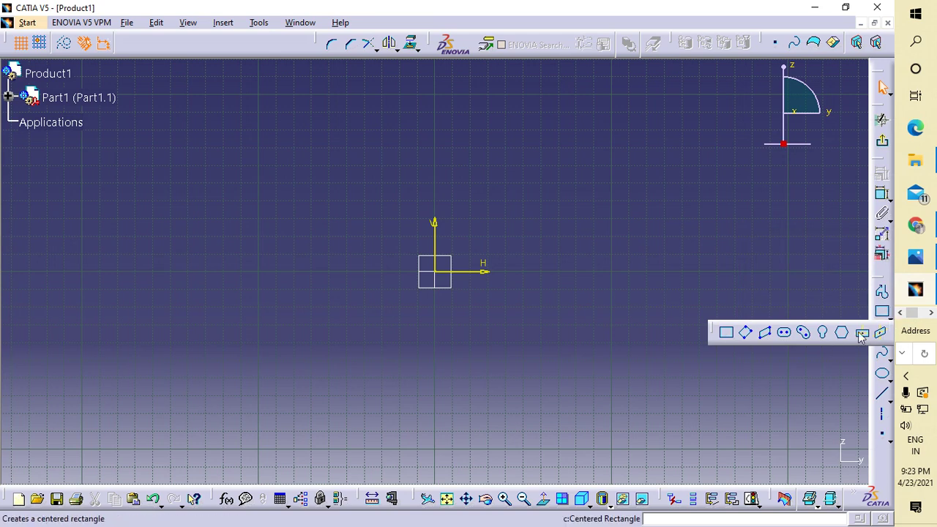
click(862, 333)
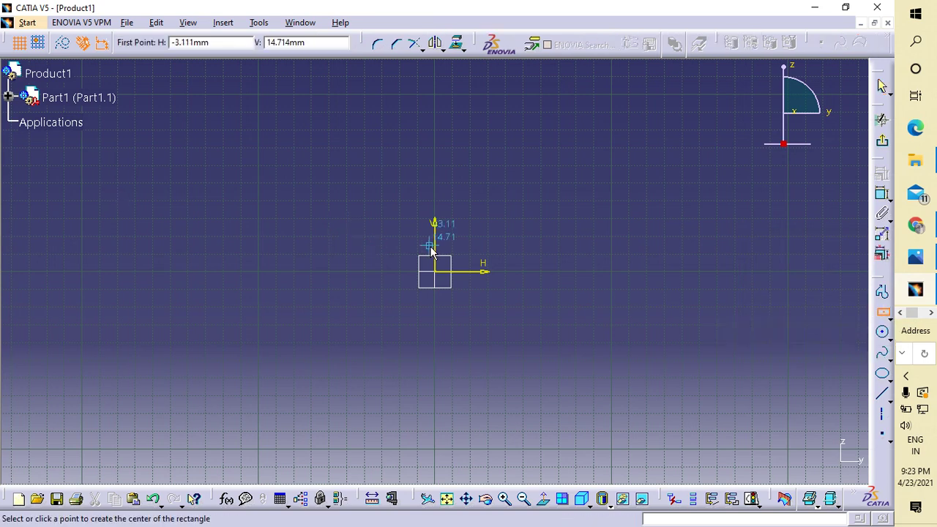
click(440, 272)
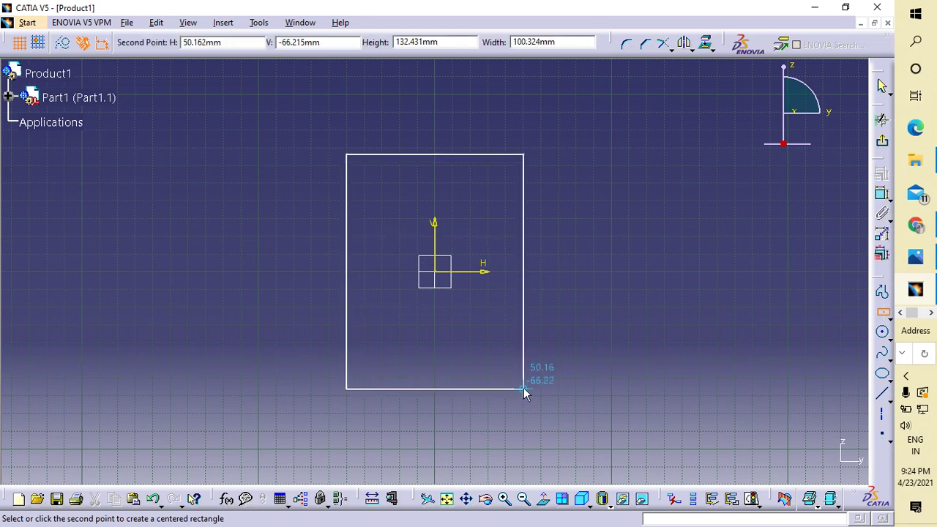
click(524, 394)
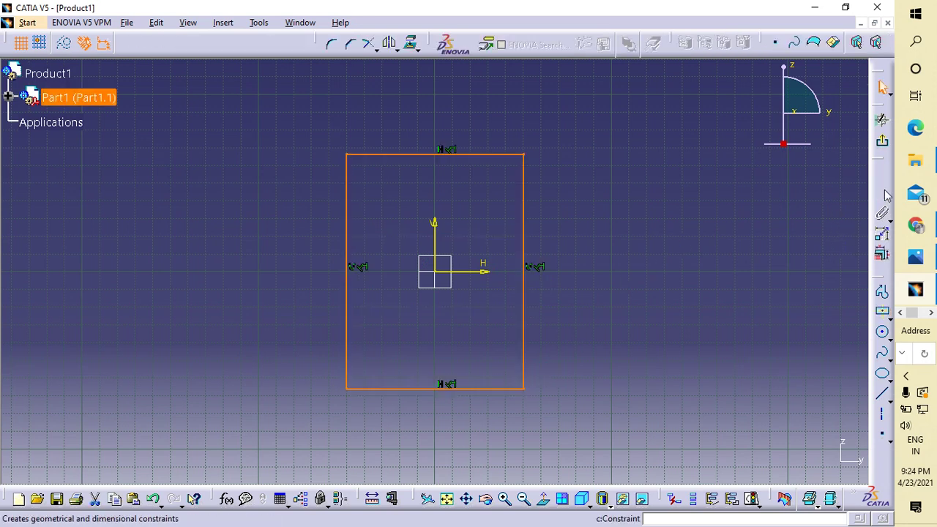
Dimension the rectangle's bottom edge, check the block size in the working drawing in Photos, and set the width to 40 mm
click(882, 196)
click(454, 392)
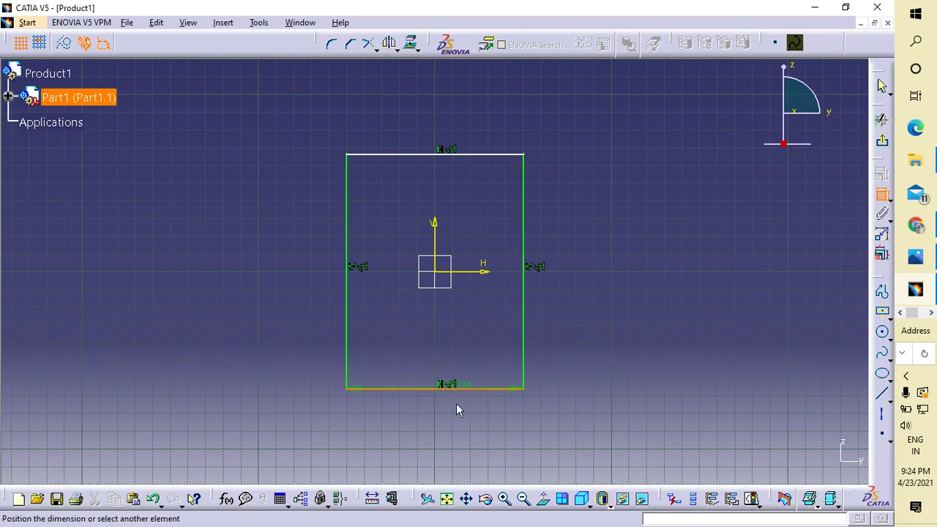
click(458, 434)
click(913, 257)
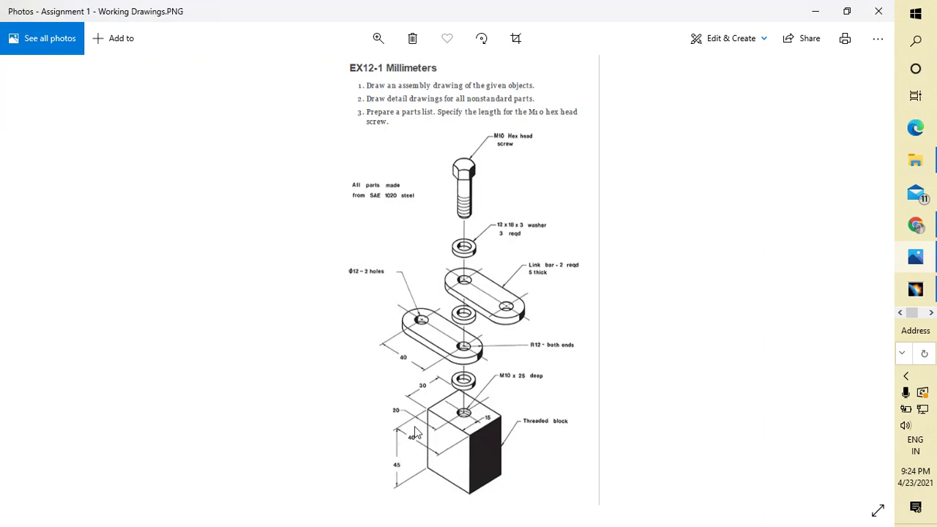
click(915, 289)
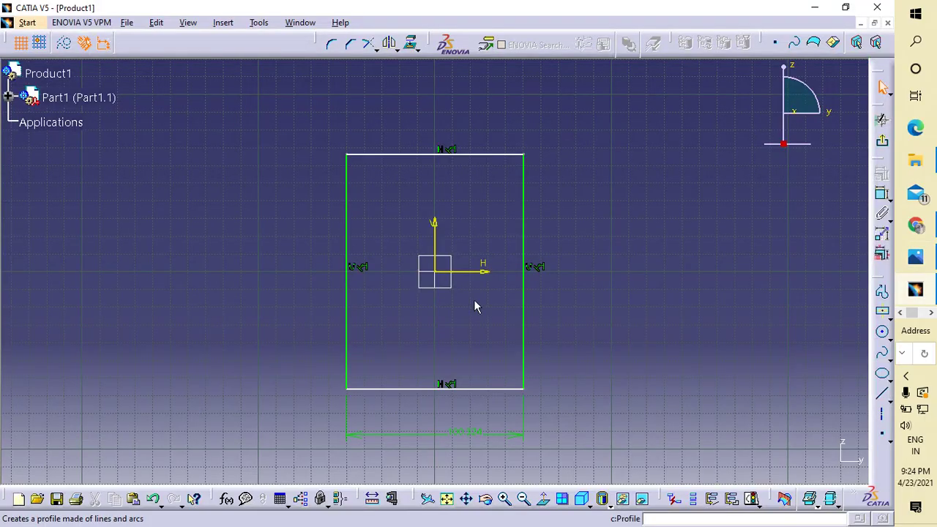
click(462, 435)
double_click(461, 436)
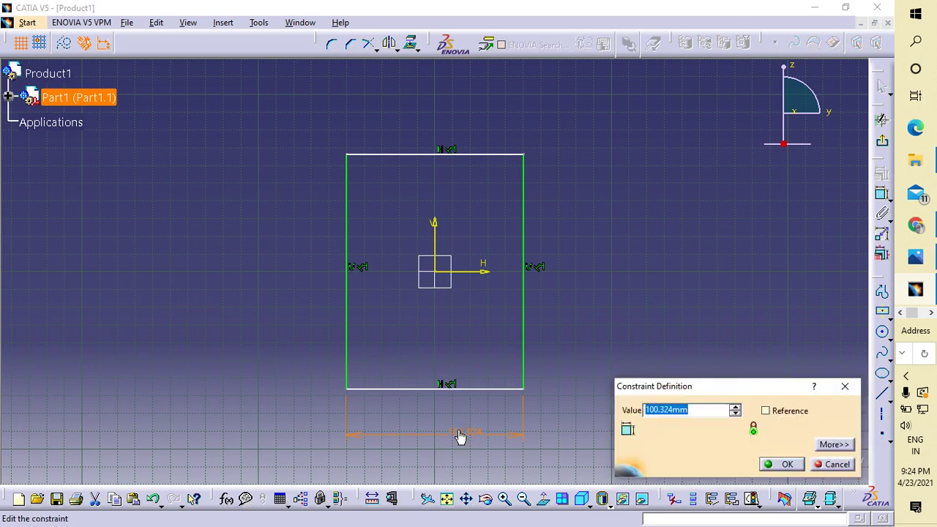
text(40)
key(Return)
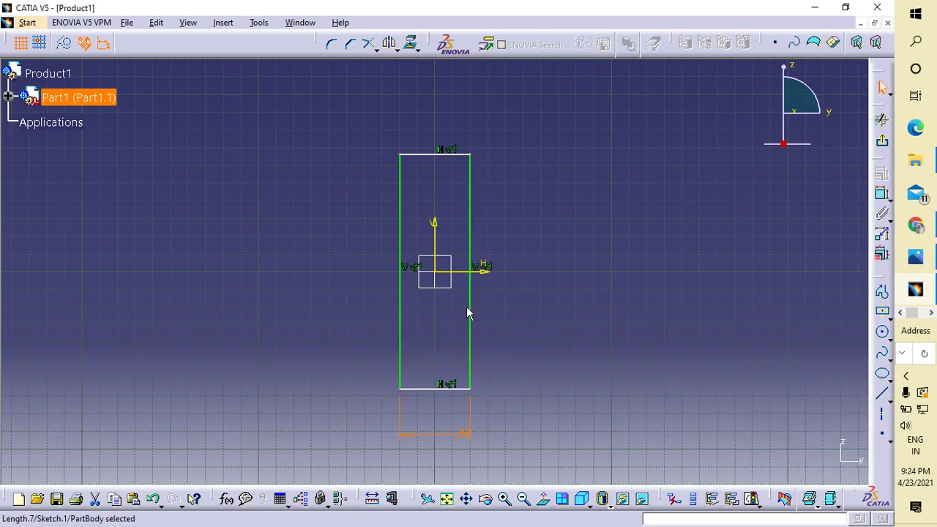
Dimension the rectangle's vertical side and set its height to 45 mm
click(477, 299)
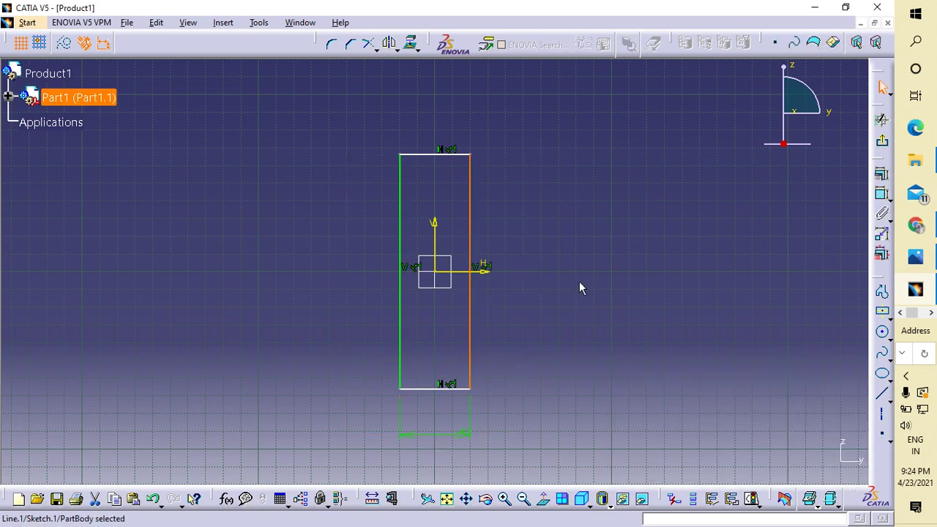
click(883, 194)
click(579, 241)
double_click(583, 242)
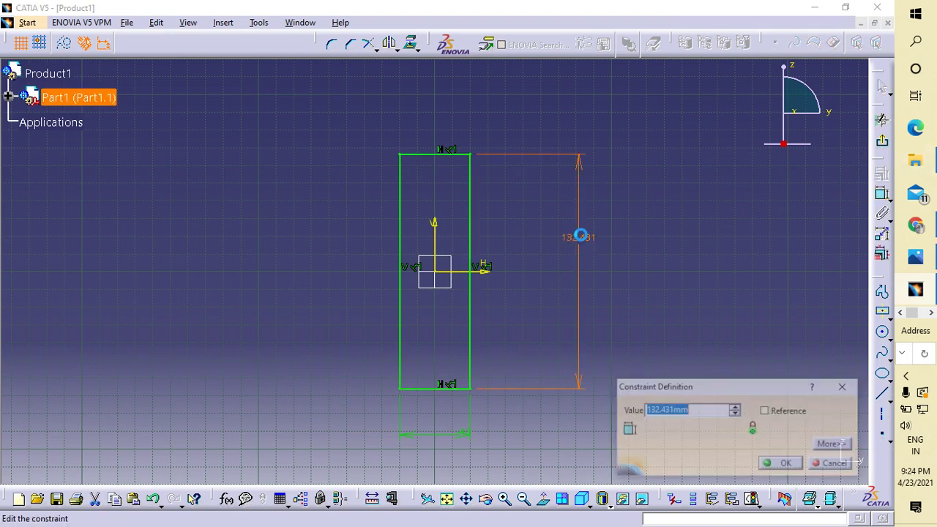
text(45)
key(Return)
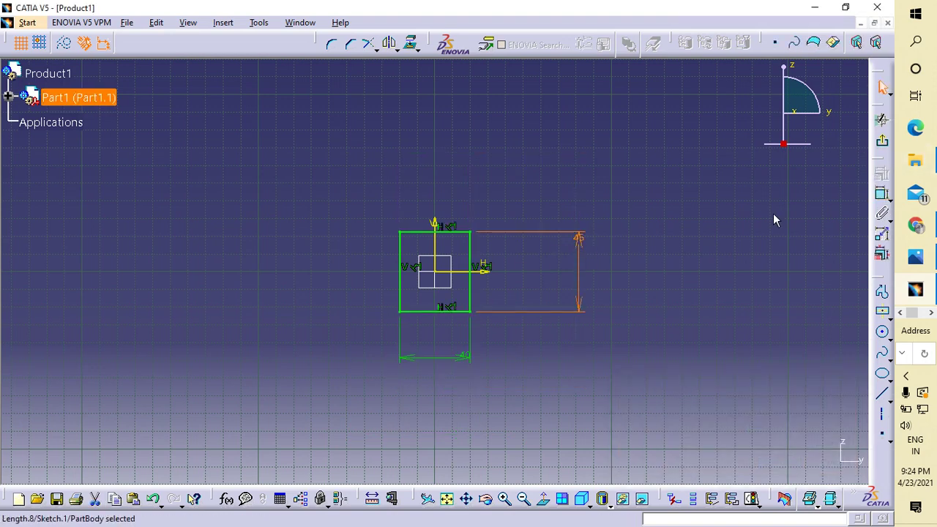
click(773, 213)
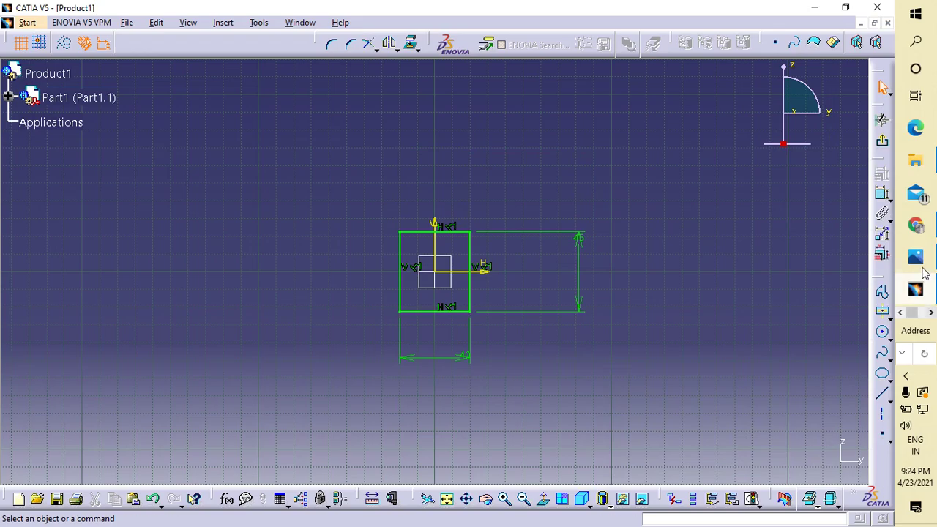
Check the block depth in the working drawing in Photos, finish the sketch and pad it by 30 mm
click(916, 256)
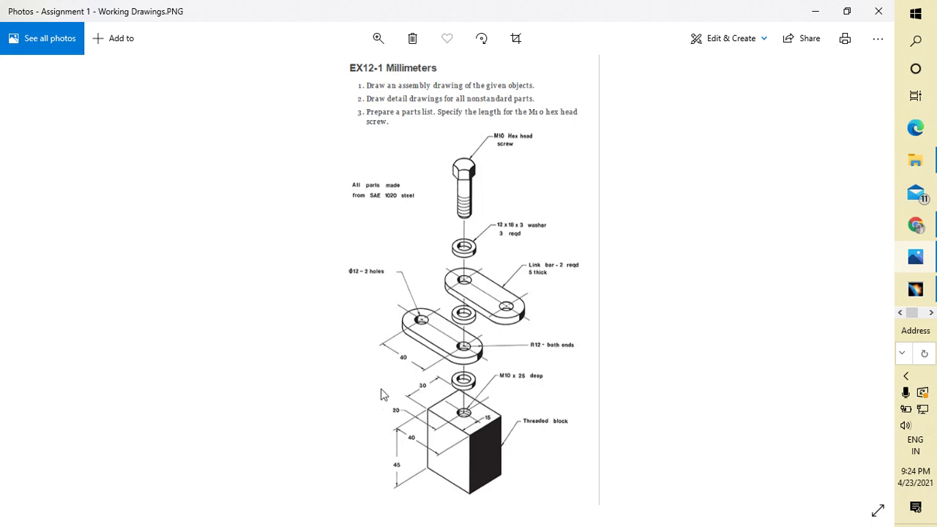
click(915, 291)
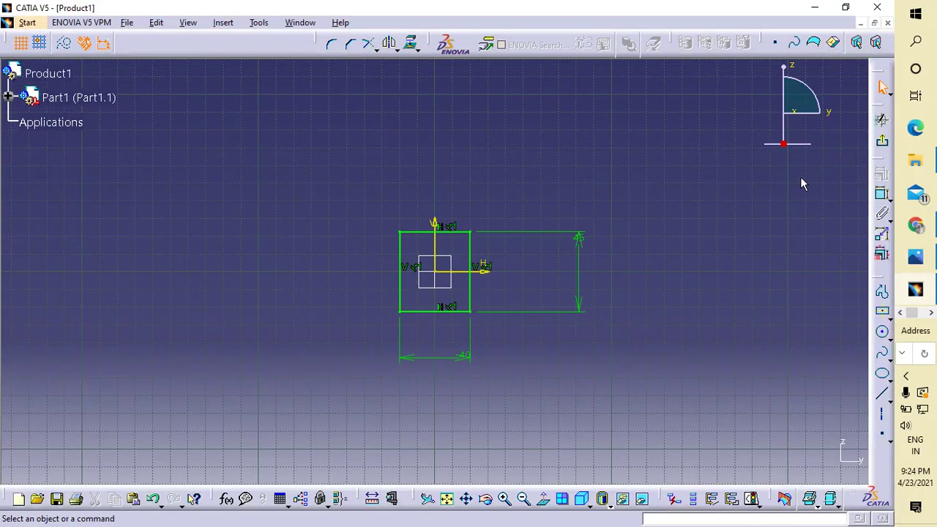
click(884, 146)
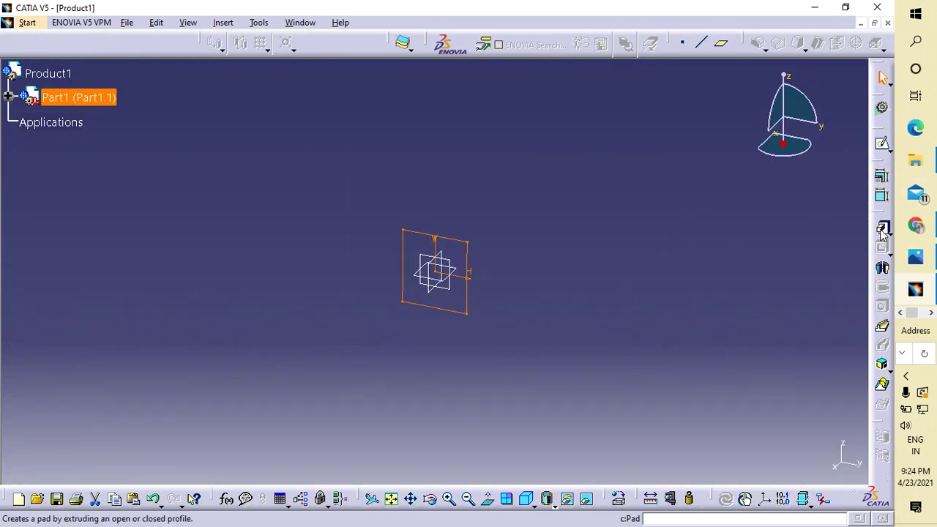
click(881, 226)
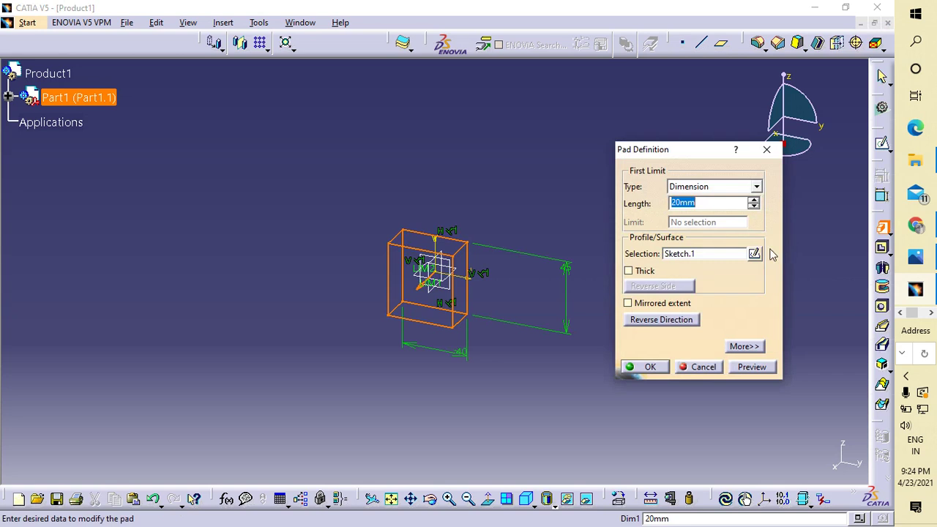
text(30)
click(644, 367)
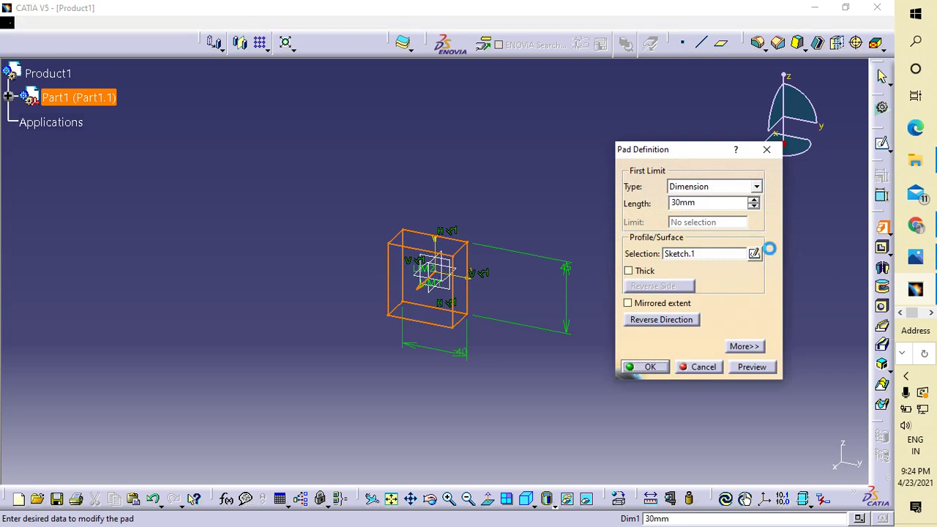
Reopen the block's pad definition to check its settings
double_click(439, 241)
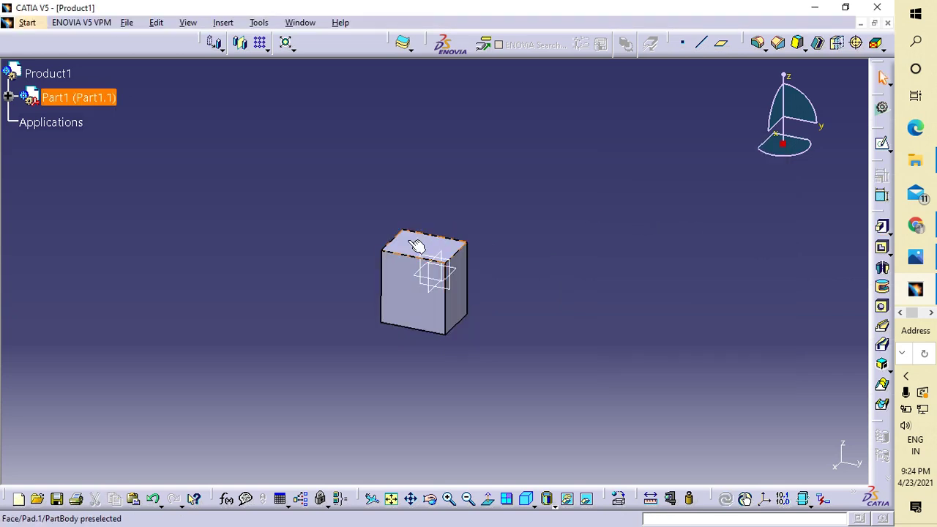
click(514, 122)
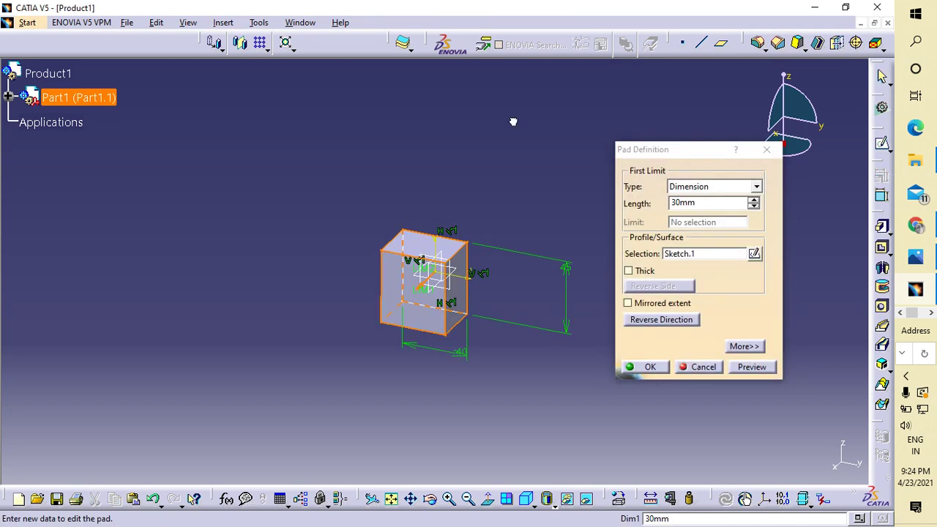
click(650, 367)
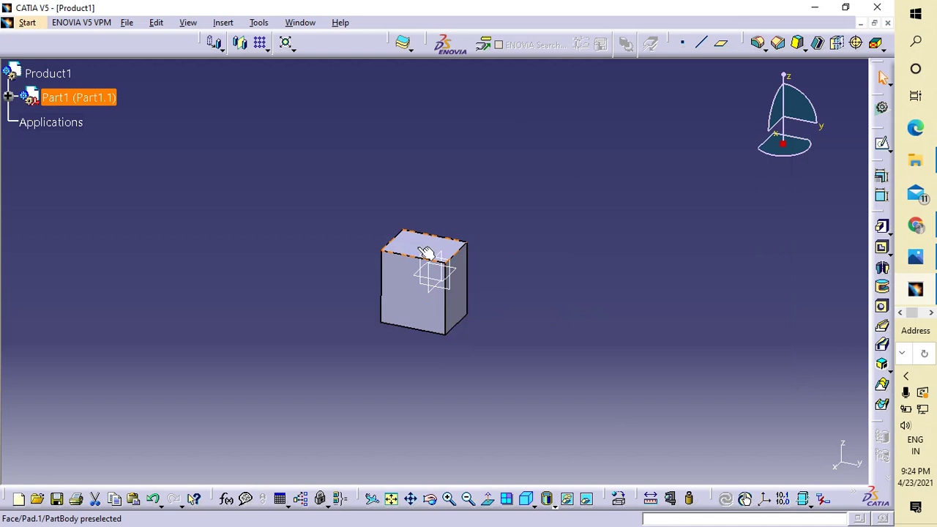
click(426, 256)
click(248, 330)
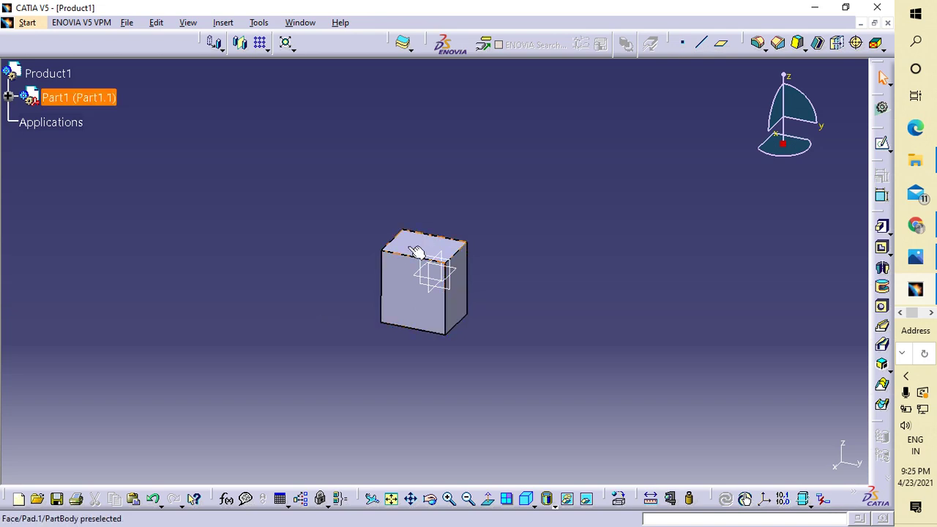
Check the hole details in the working drawing in Photos and start a Hole on the block's top face
click(915, 256)
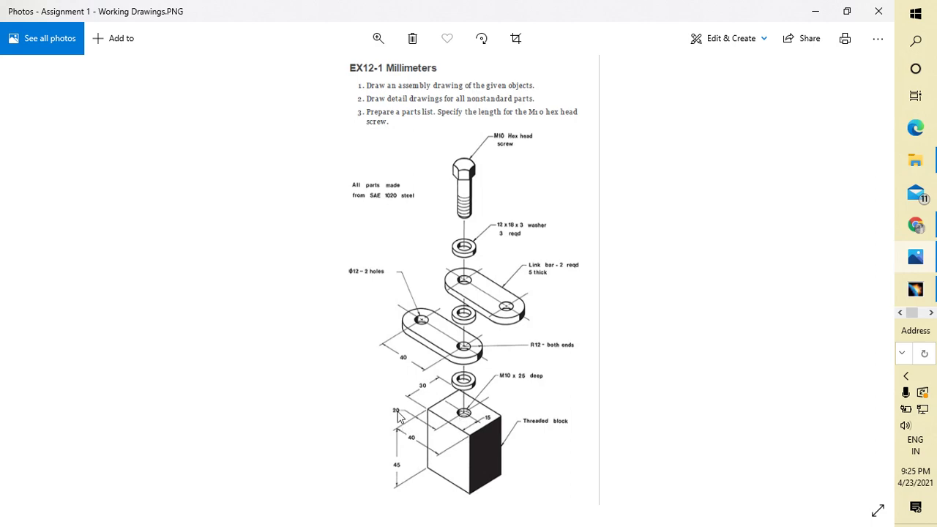
click(915, 289)
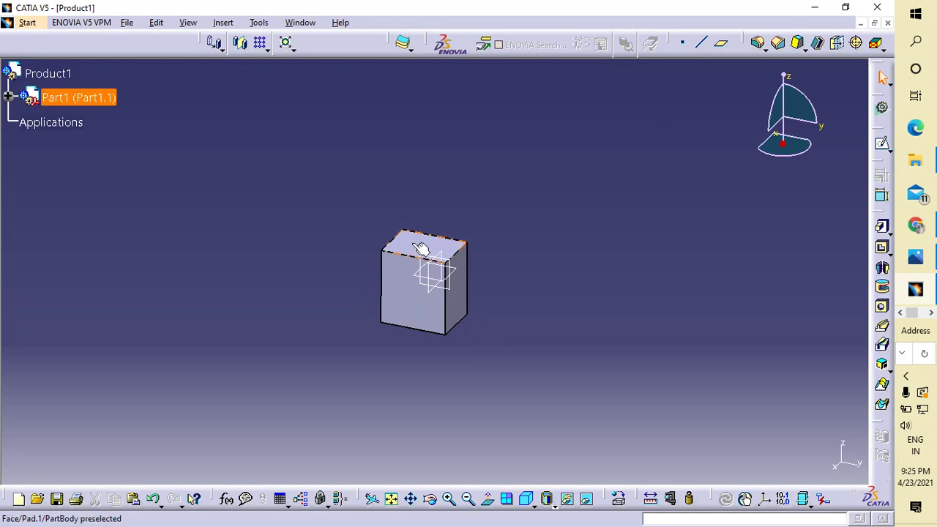
click(419, 251)
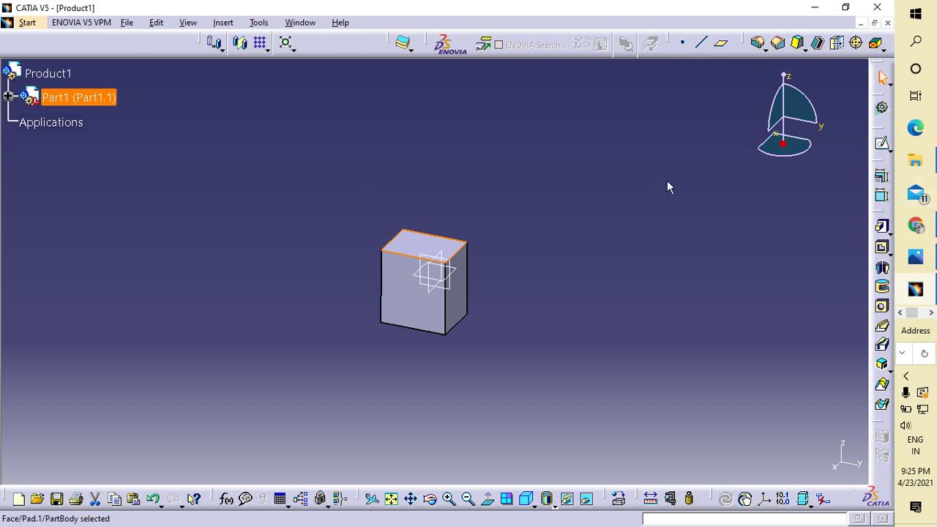
click(591, 205)
click(421, 243)
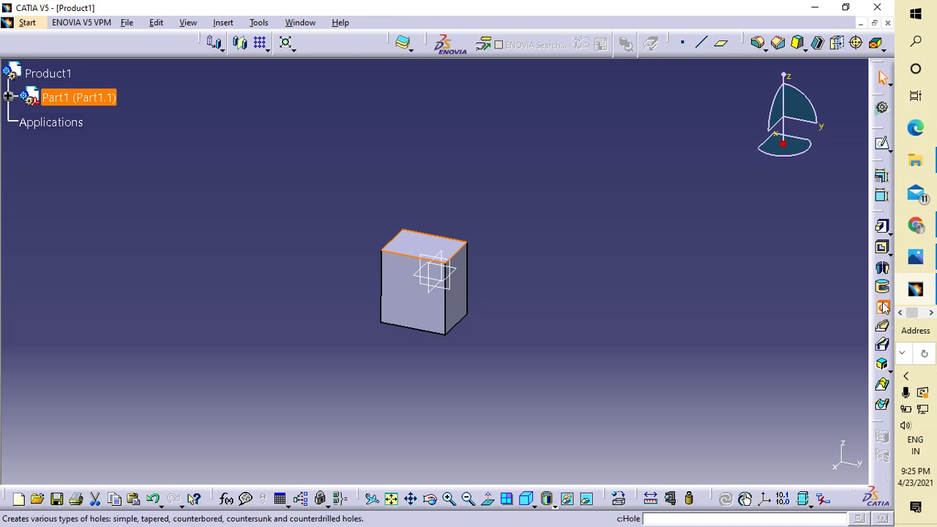
click(883, 308)
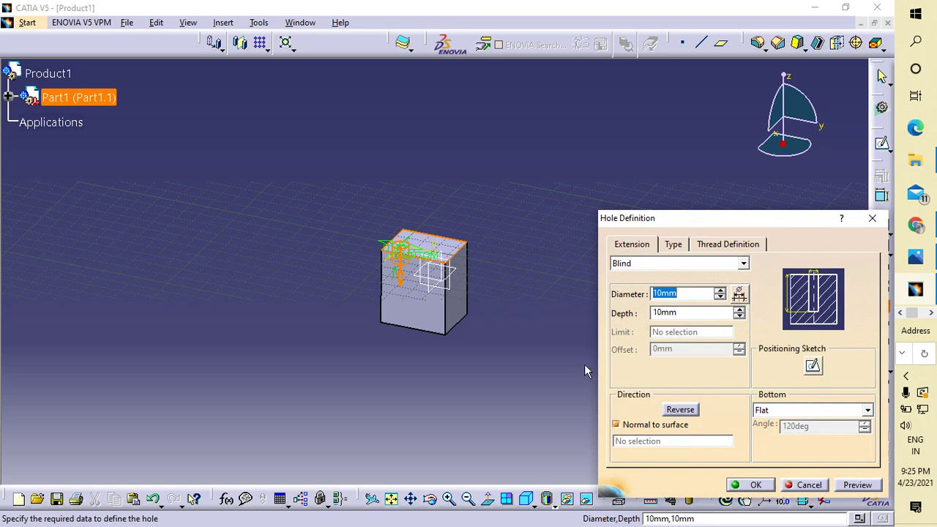
Open the hole's positioning sketch and dimension the hole's centre point from the block edge on the positive x side
click(819, 372)
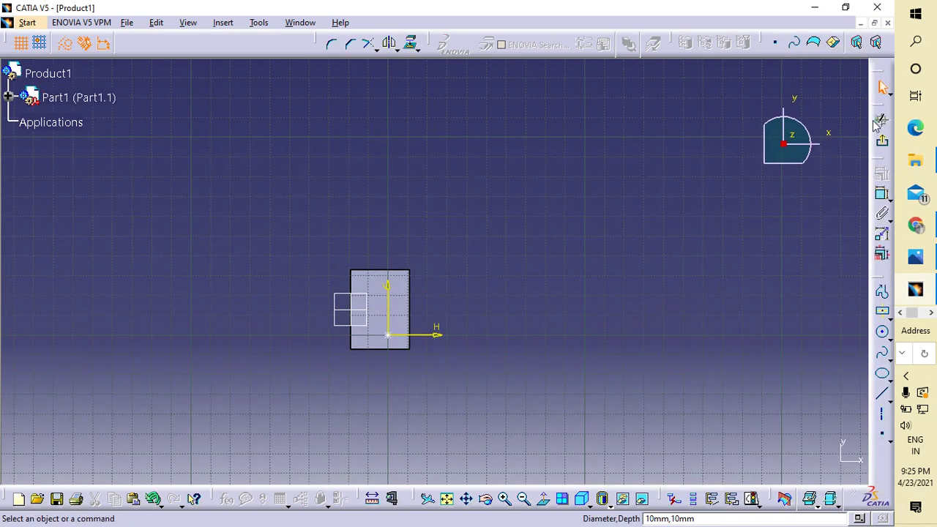
click(882, 141)
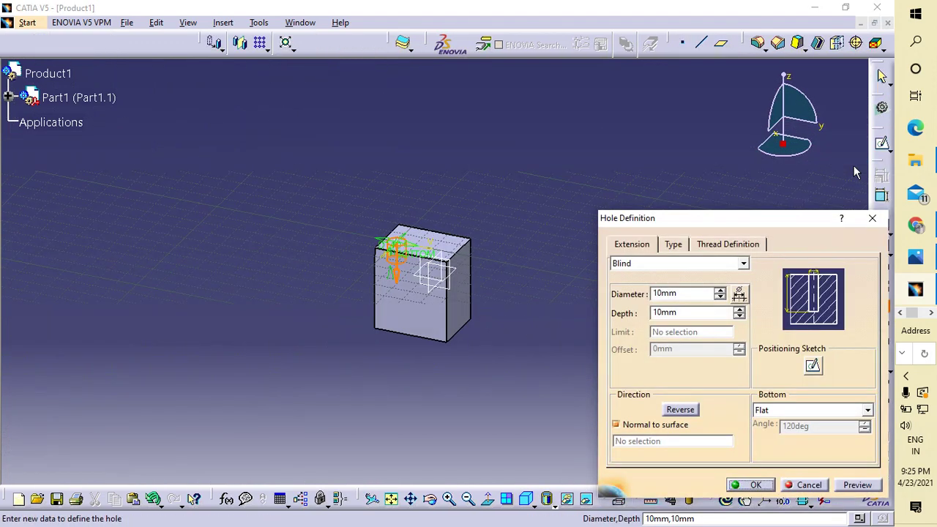
click(813, 366)
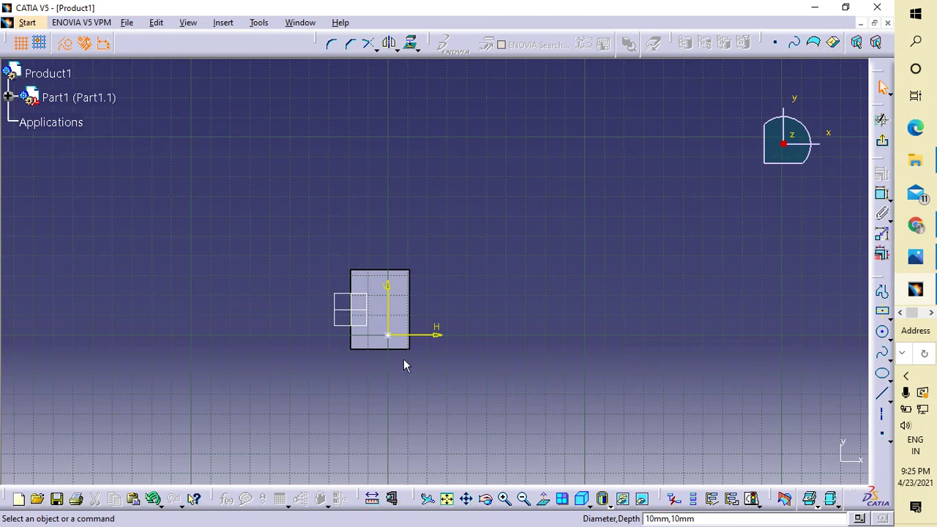
click(393, 338)
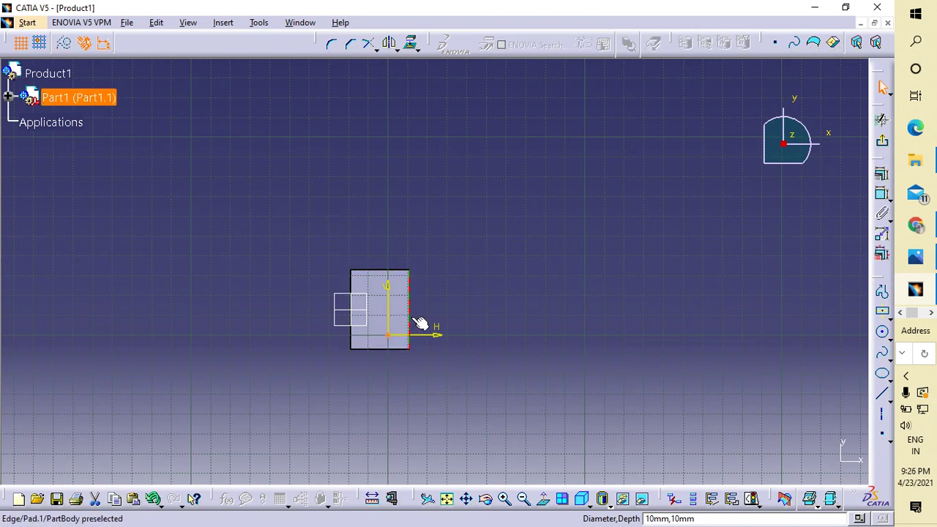
ctrl+click(418, 323)
click(880, 197)
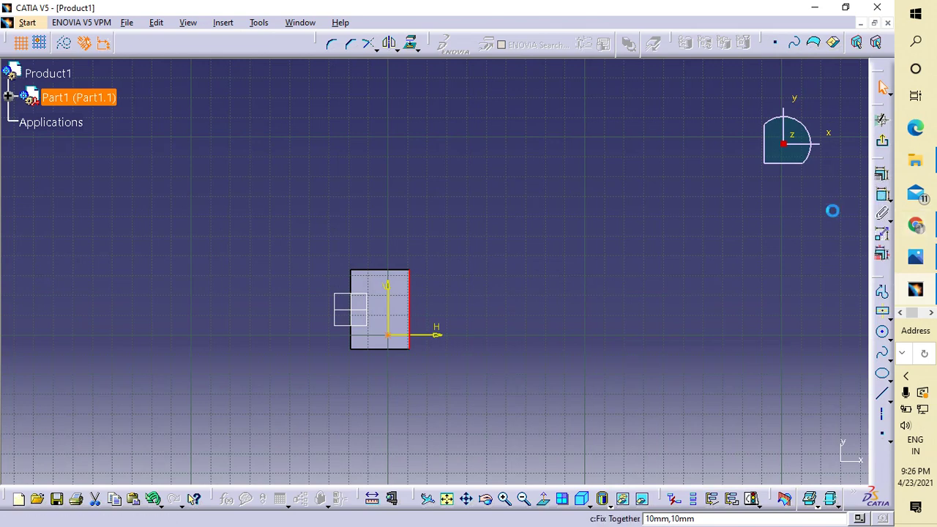
click(424, 223)
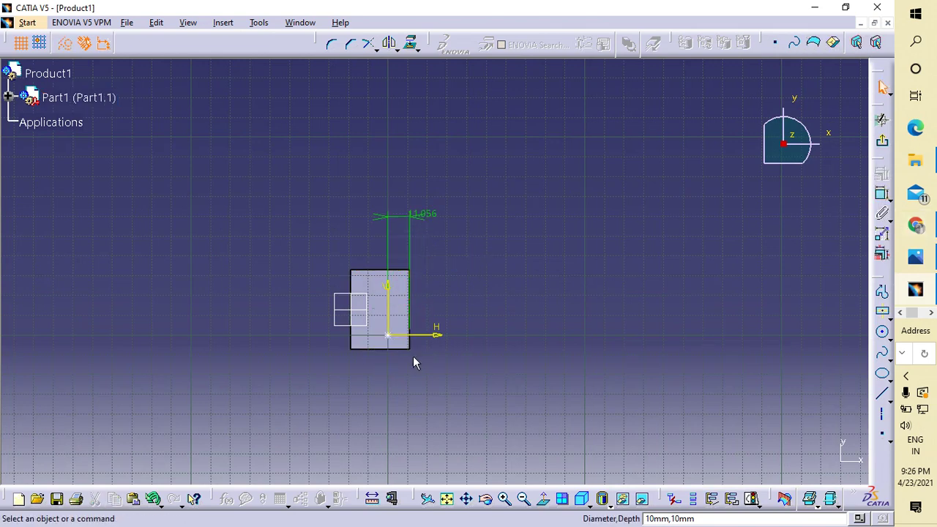
Set the offset between the hole's centre and the block edge on the positive x side to 15 mm
double_click(427, 212)
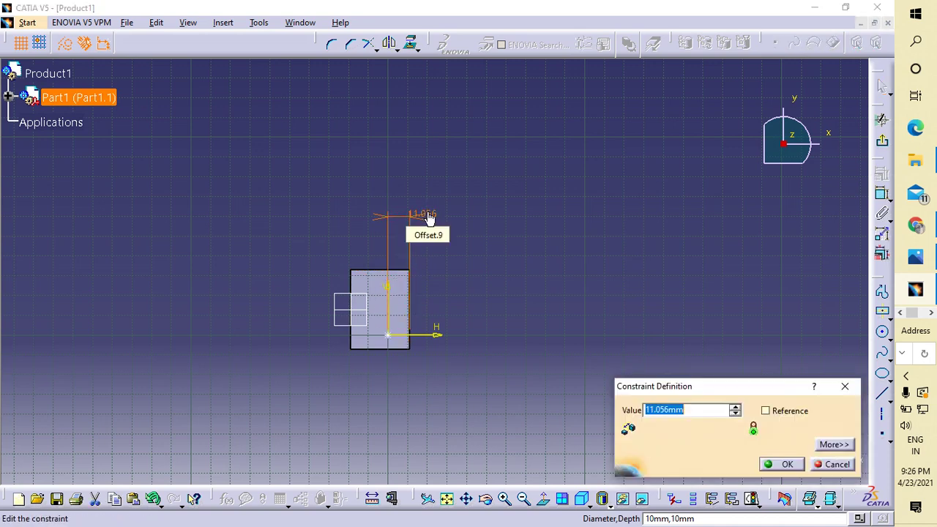
text(15)
key(Return)
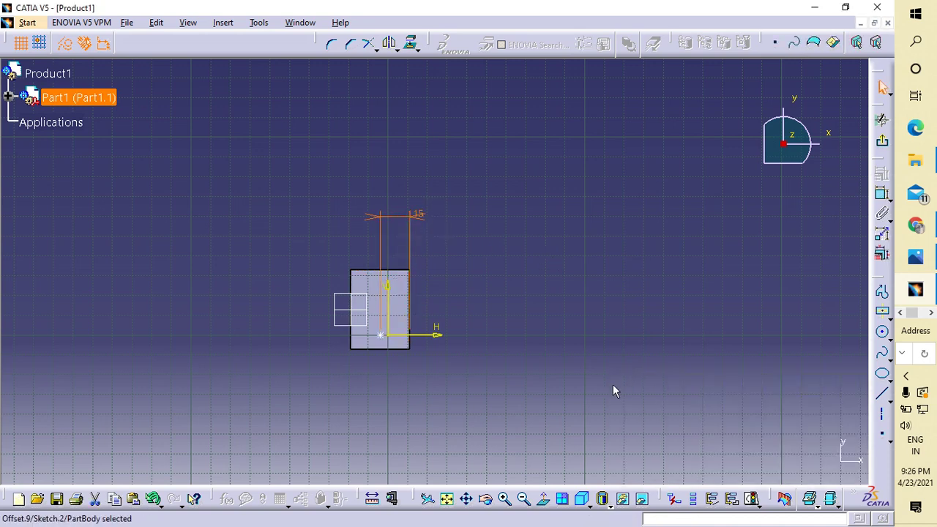
Dimension the hole's centre 20 mm from the block edge on the negative y side and exit the positioning sketch
ctrl+click(379, 334)
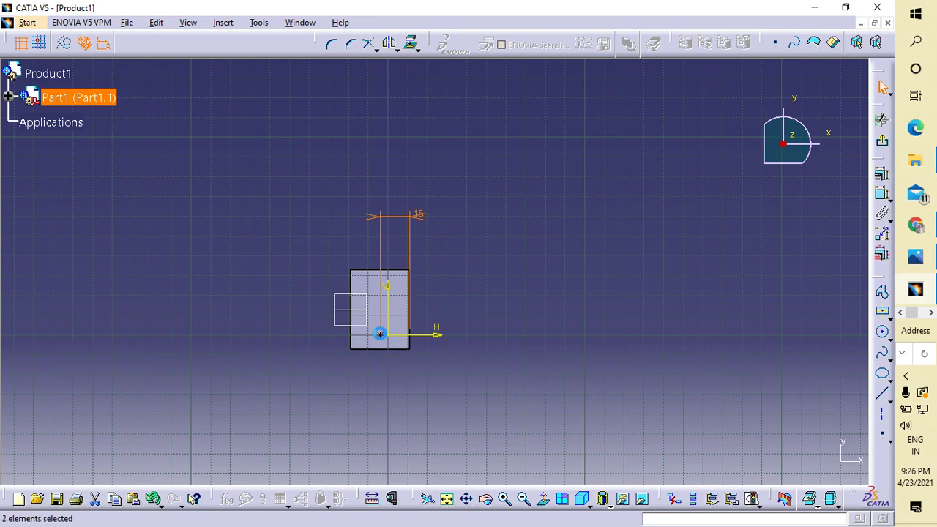
ctrl+click(389, 349)
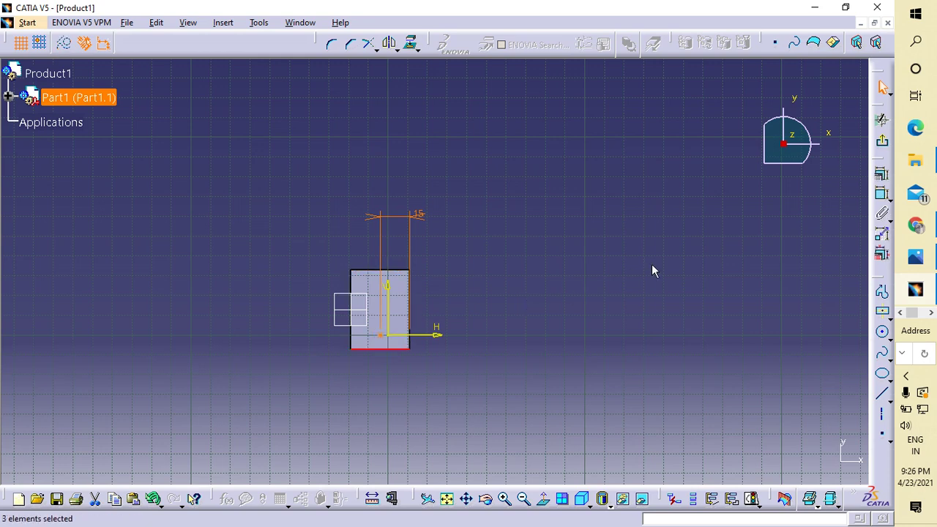
click(883, 213)
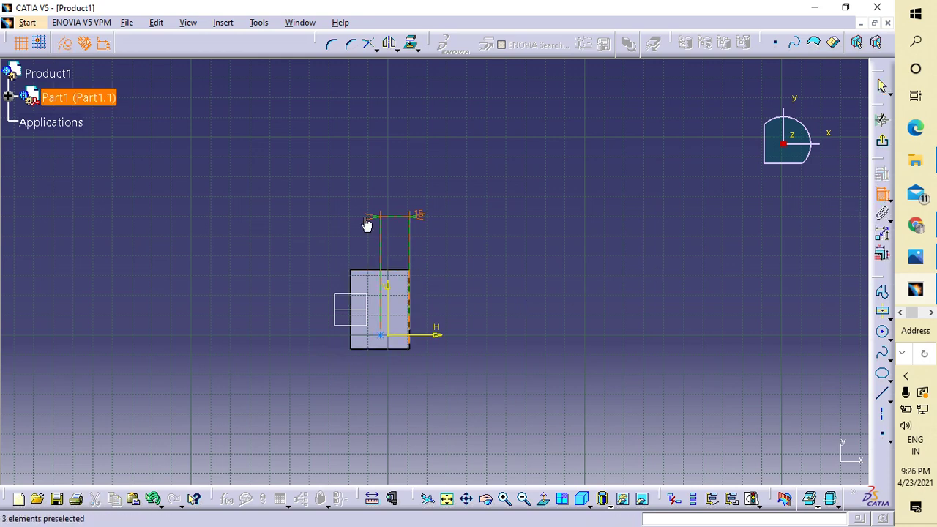
click(391, 339)
click(395, 352)
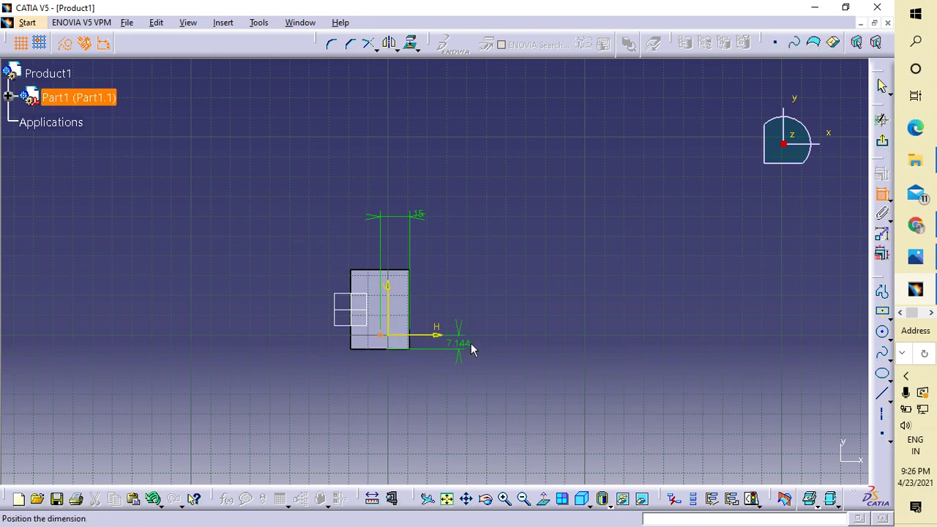
click(549, 344)
double_click(554, 347)
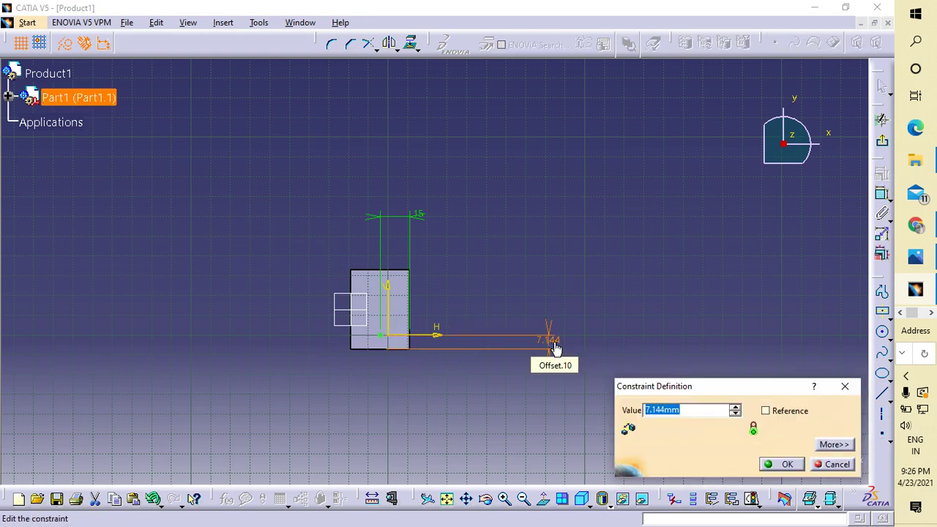
text(20)
key(Return)
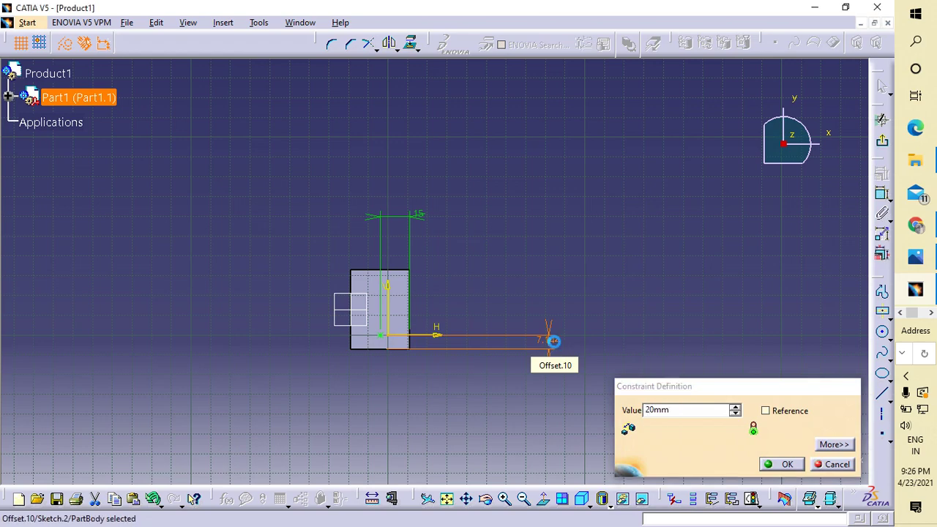
click(668, 333)
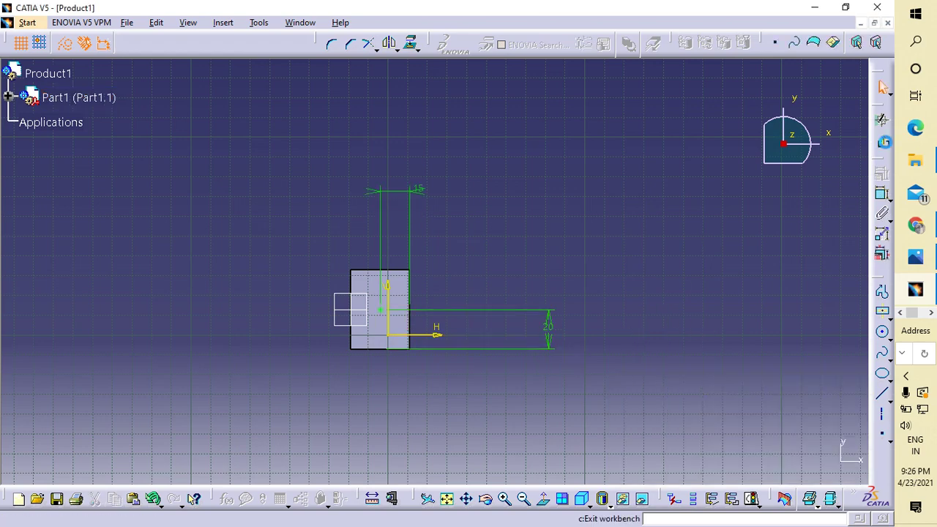
click(882, 140)
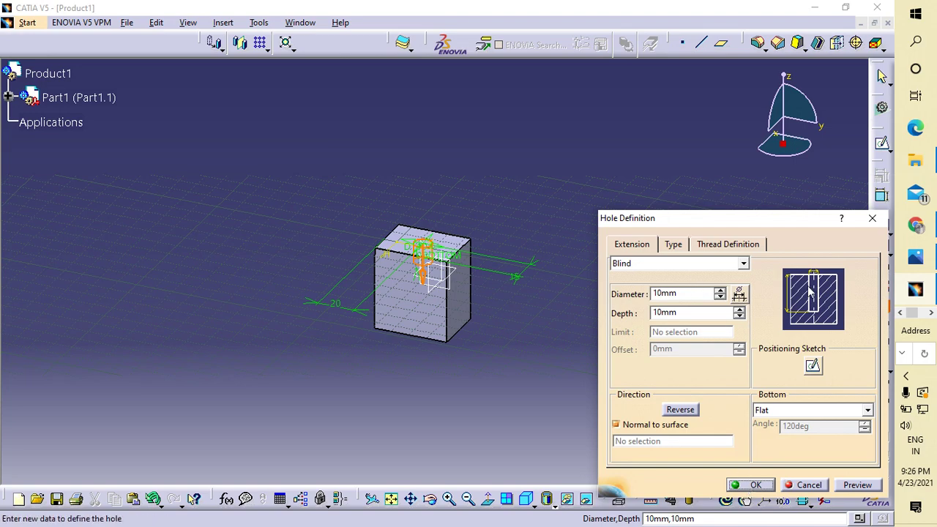
Check the hole depth in the working drawing in Photos, set the blind hole's depth to 25 mm in CATIA and create the hole
click(928, 256)
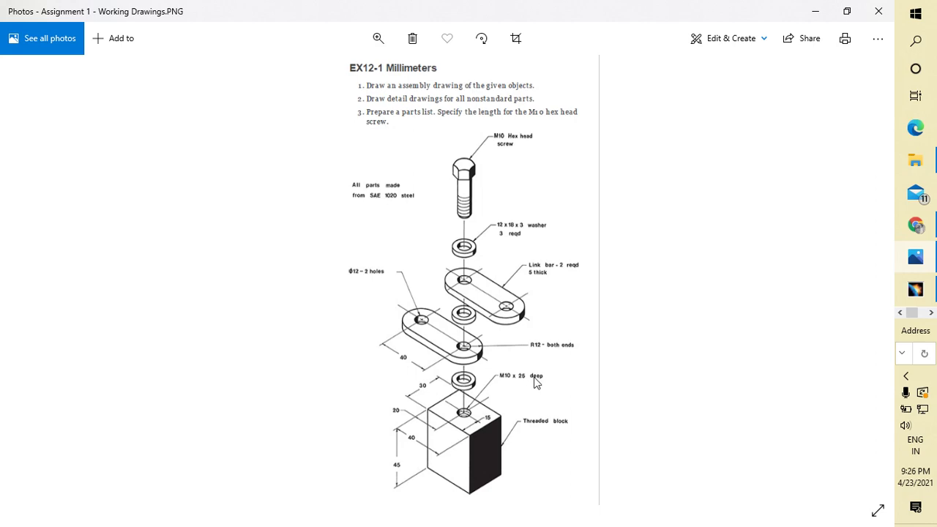
click(914, 290)
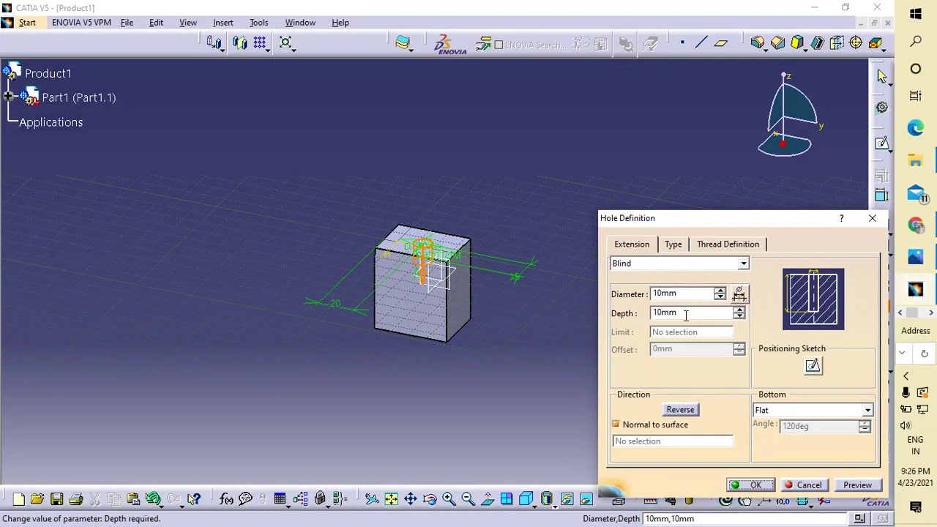
drag(686, 314, 605, 313)
text(25)
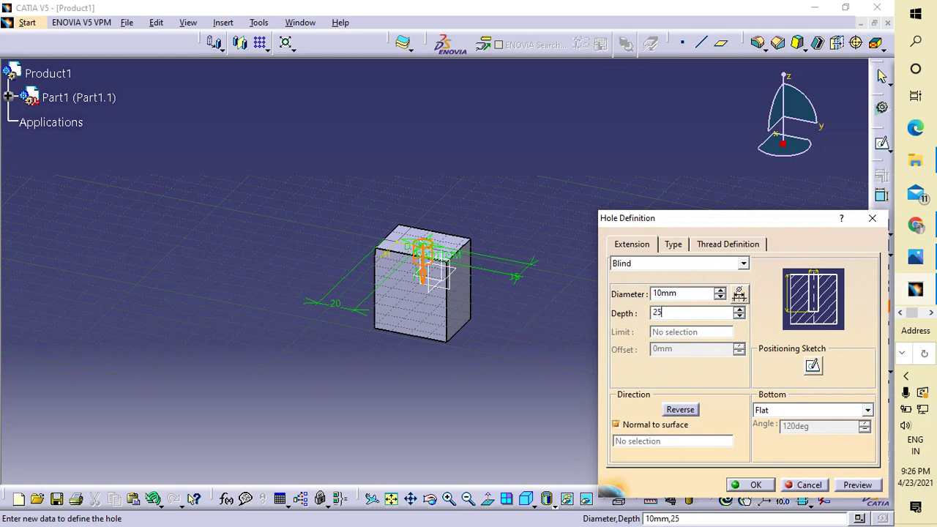
key(Return)
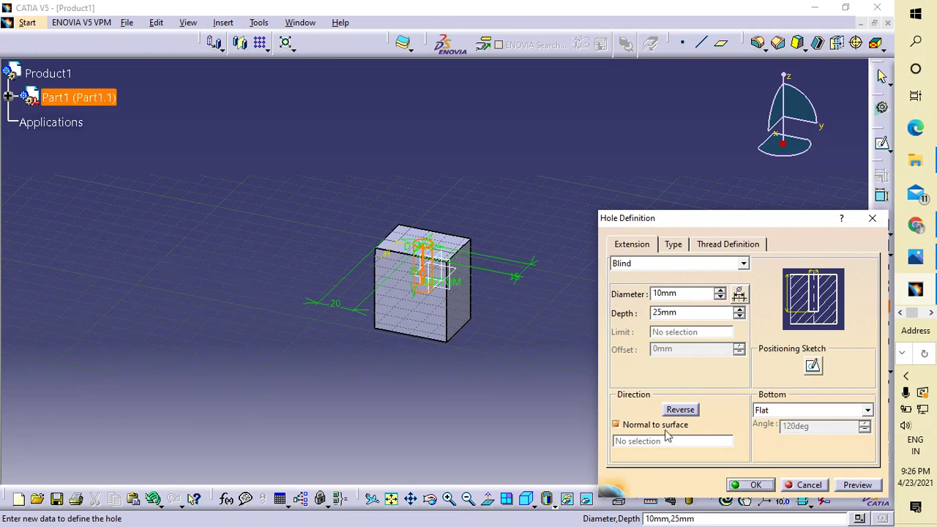
click(750, 485)
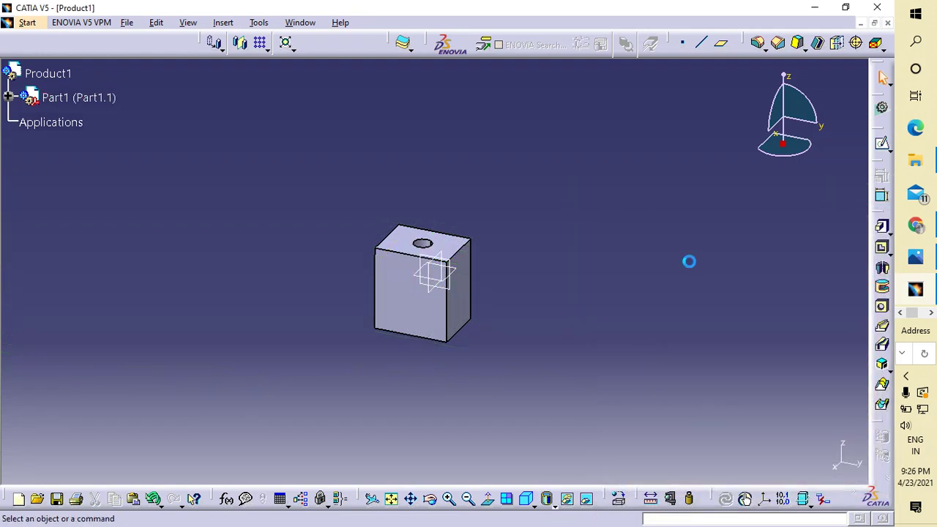
Start a Thread/Tap with the block's top face as limit face and the hole's cylindrical wall as lateral face
middle_drag(496, 169, 404, 322)
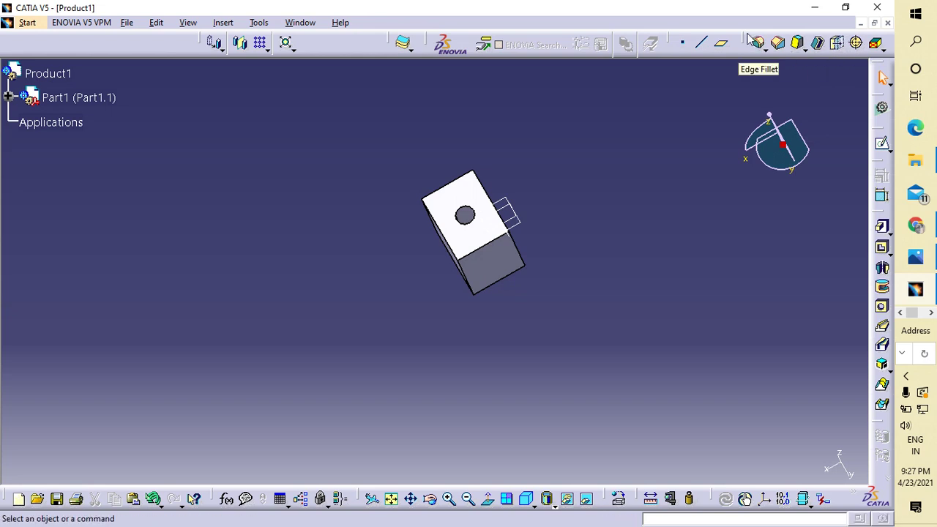
mouse_move(746, 42)
mouse_down()
mouse_move(684, 81)
mouse_move(639, 150)
mouse_move(656, 115)
mouse_move(747, 30)
mouse_move(754, 40)
mouse_up()
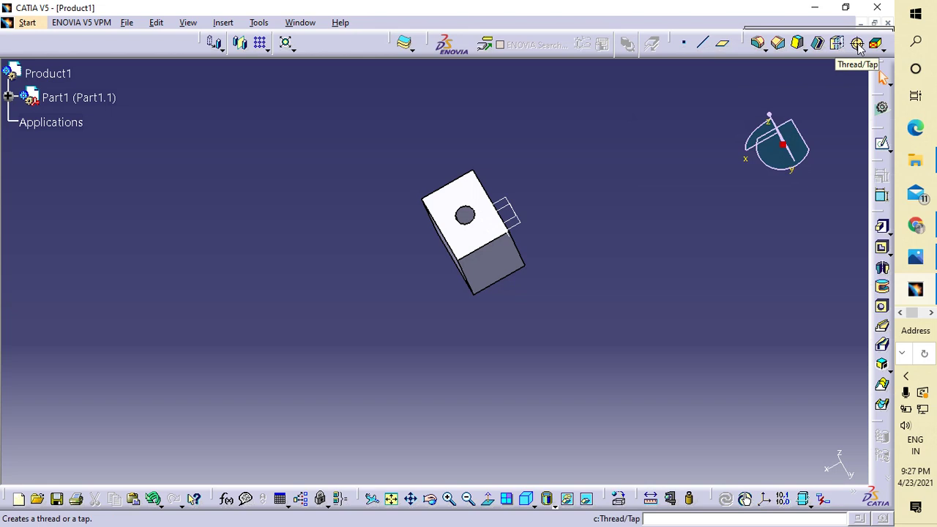
click(857, 46)
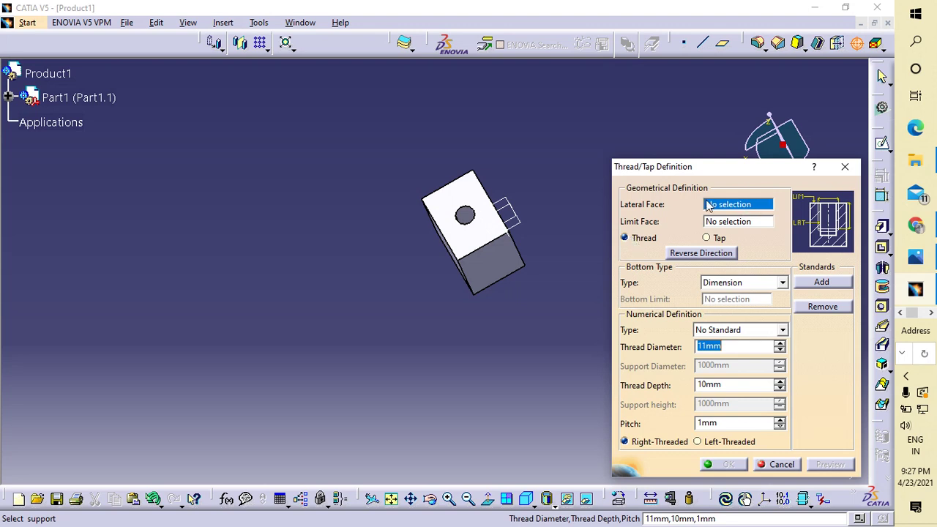
click(482, 199)
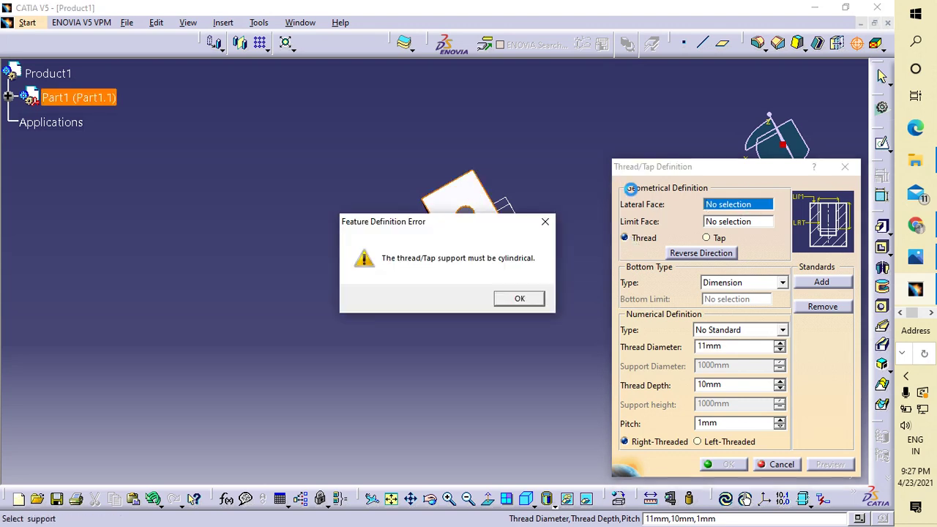
click(516, 300)
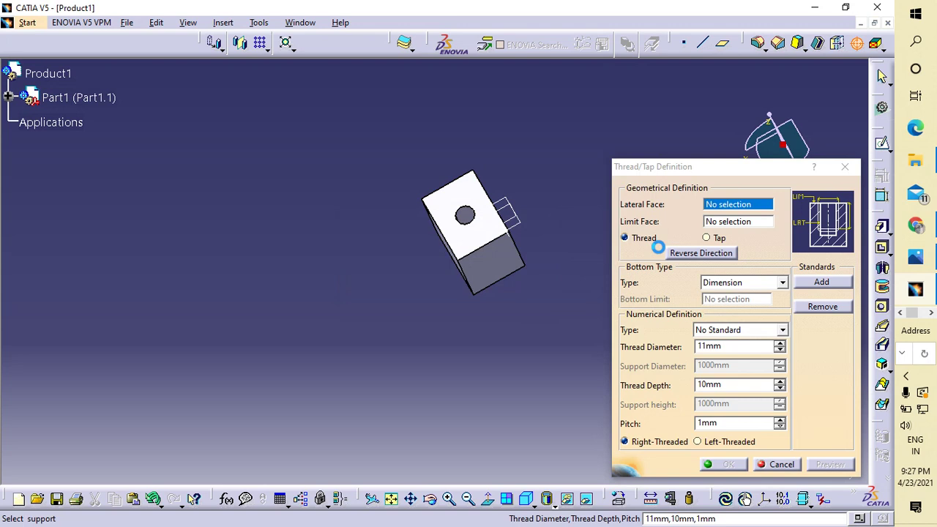
click(739, 221)
click(441, 194)
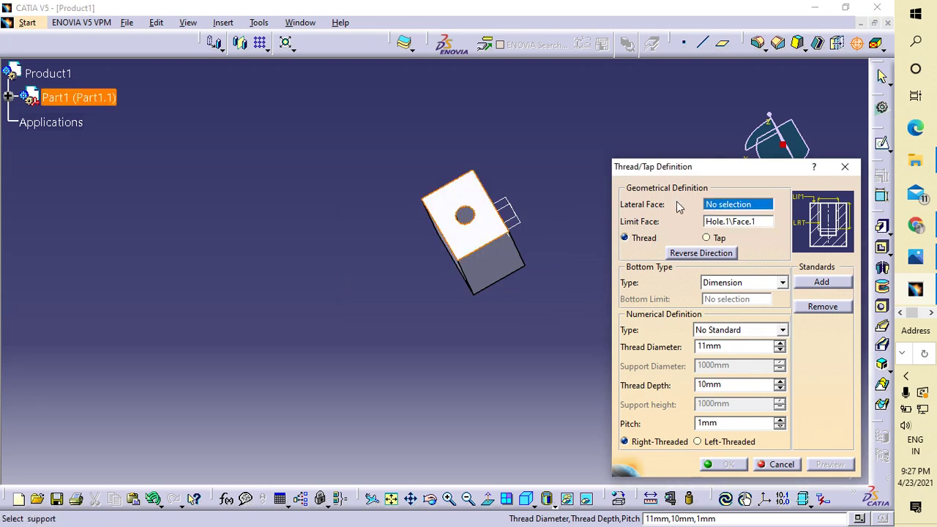
click(467, 216)
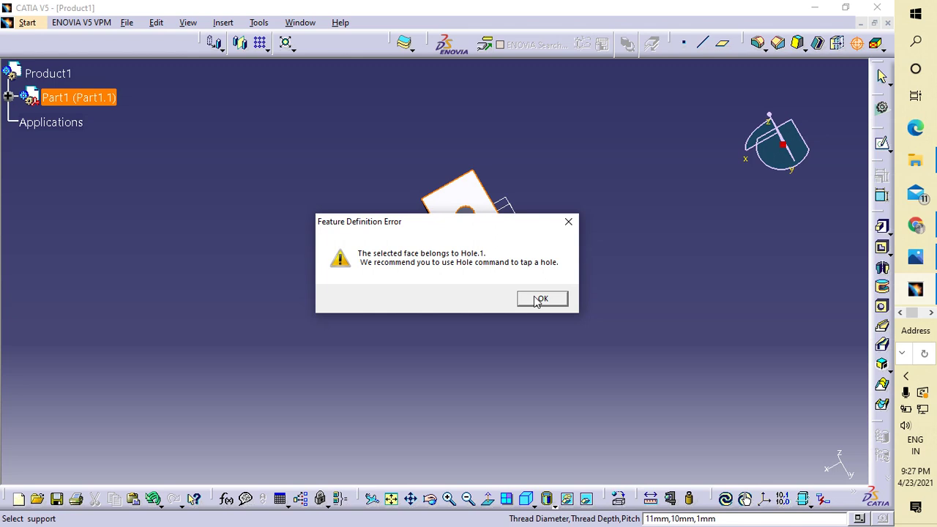
click(541, 299)
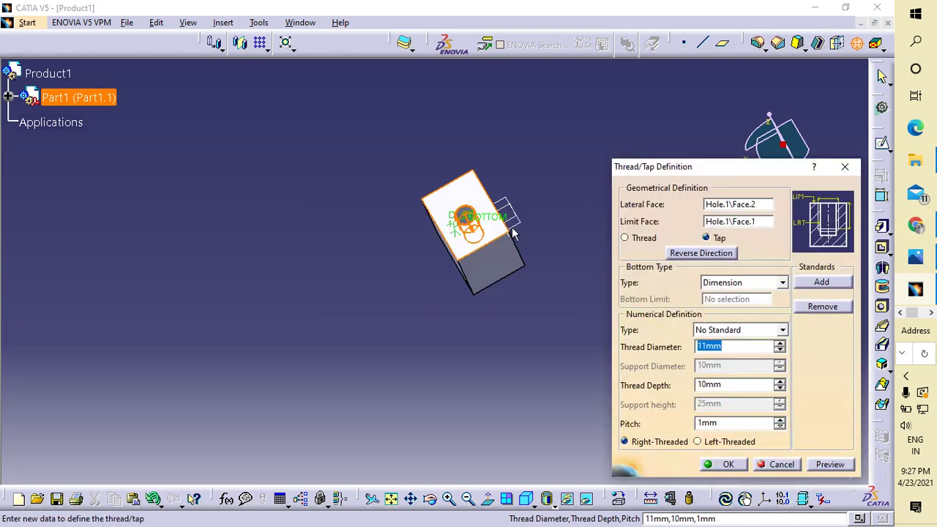
Define it as a Thread with a 10 mm thread diameter and the Support Depth bottom type
click(633, 241)
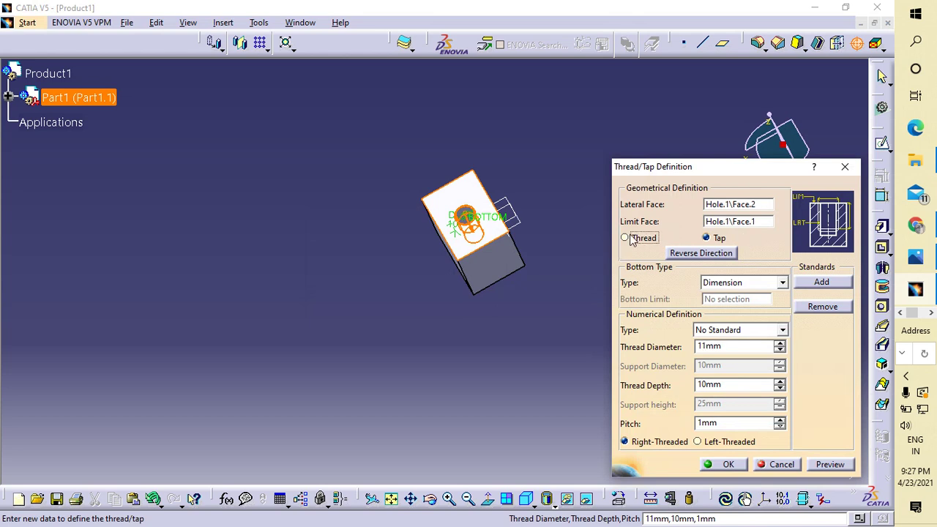
click(726, 335)
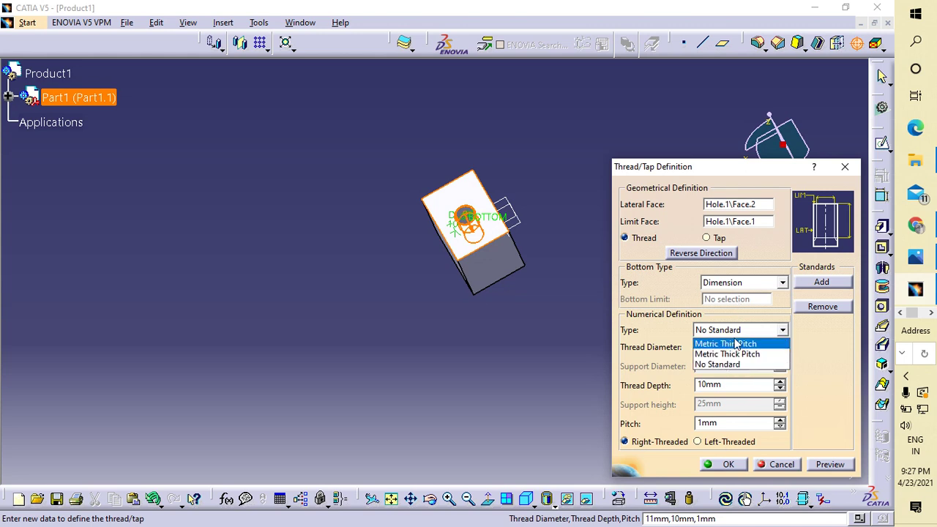
click(663, 333)
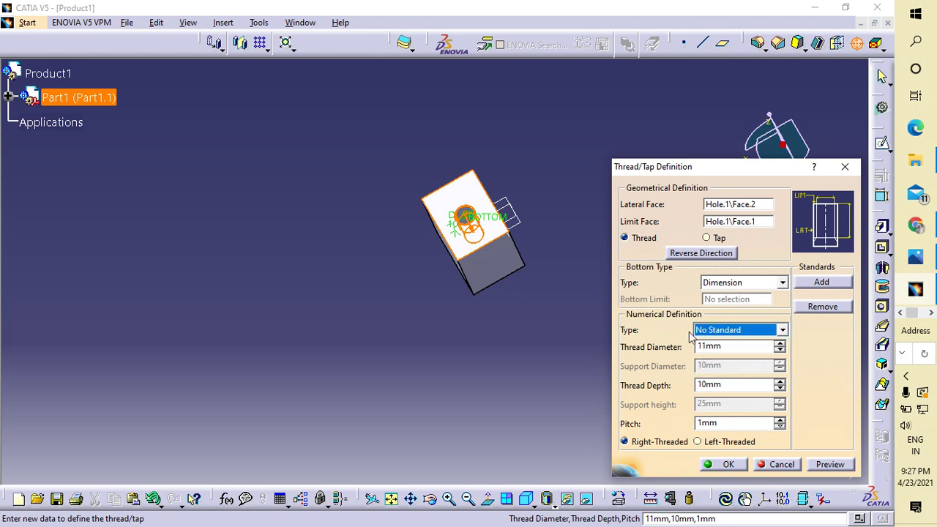
click(742, 348)
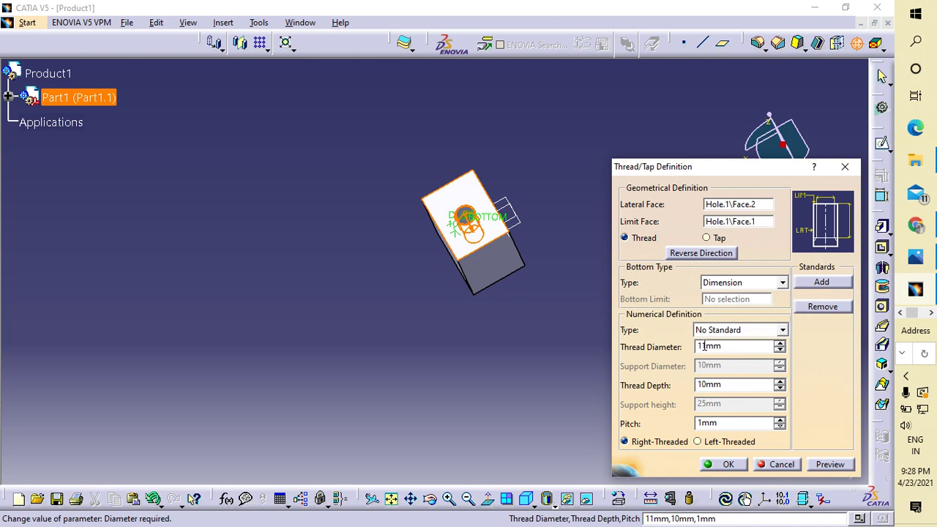
key(BackSpace)
text(0)
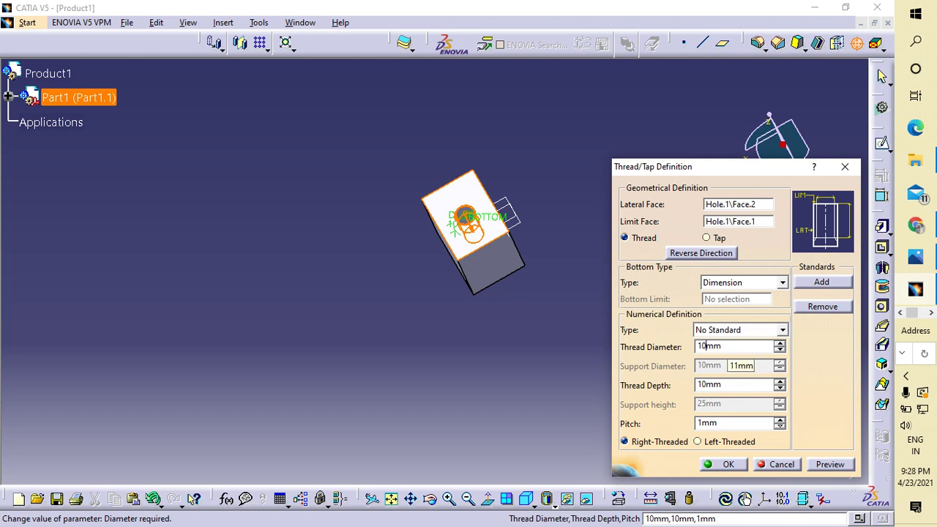
click(731, 283)
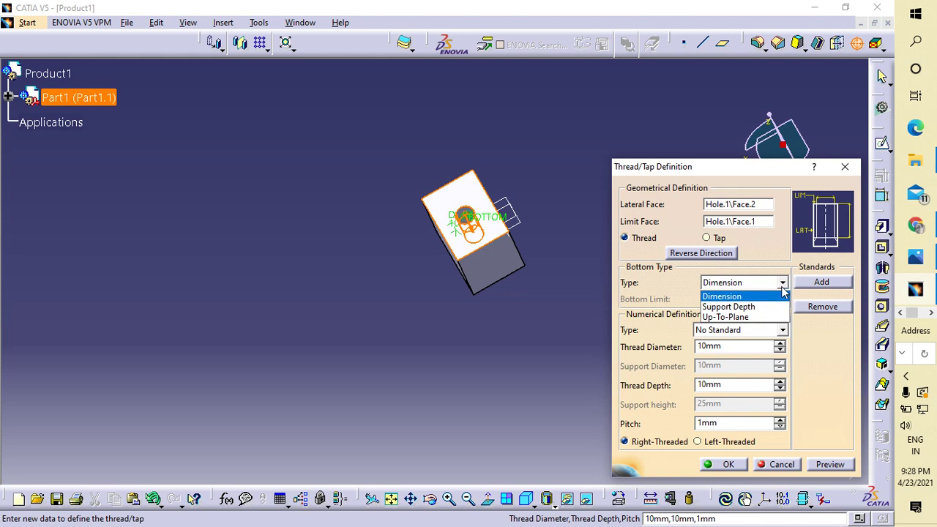
click(742, 308)
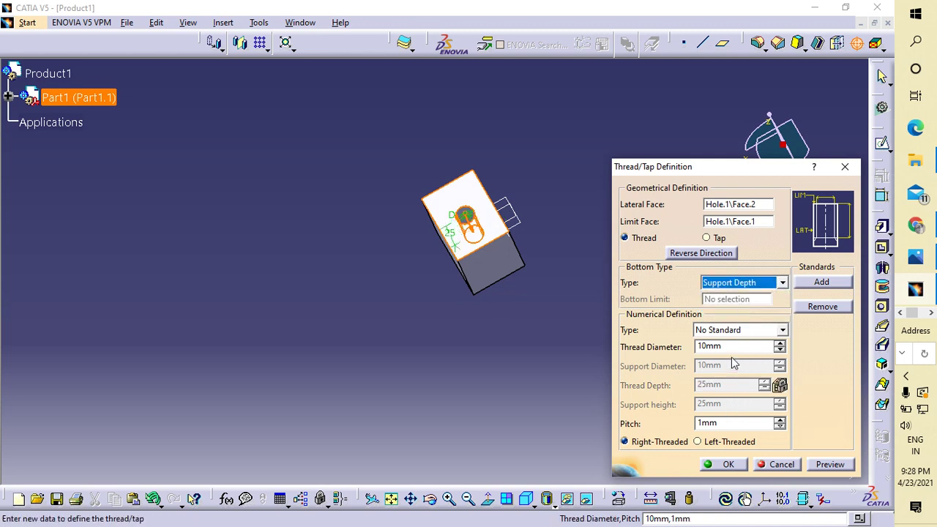
Set the thread's numerical type to Metric Thick Pitch and create the thread
click(782, 331)
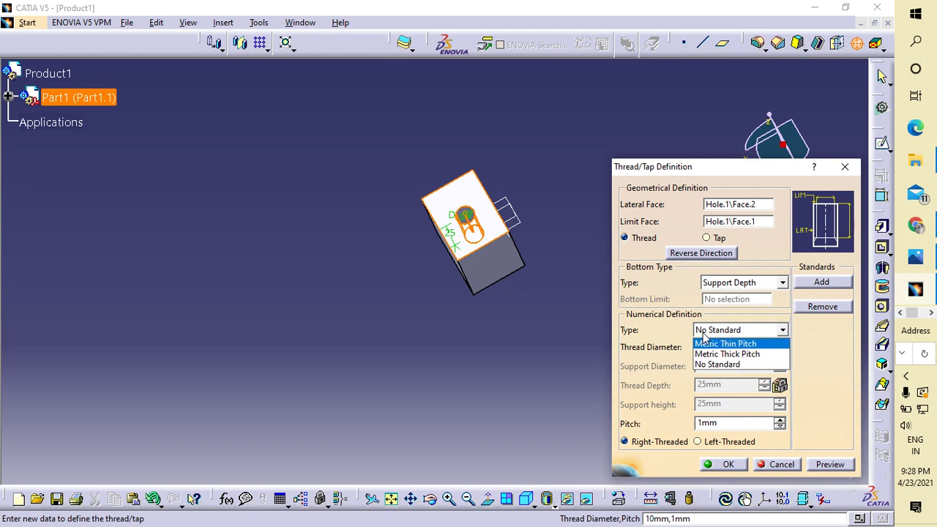
click(658, 355)
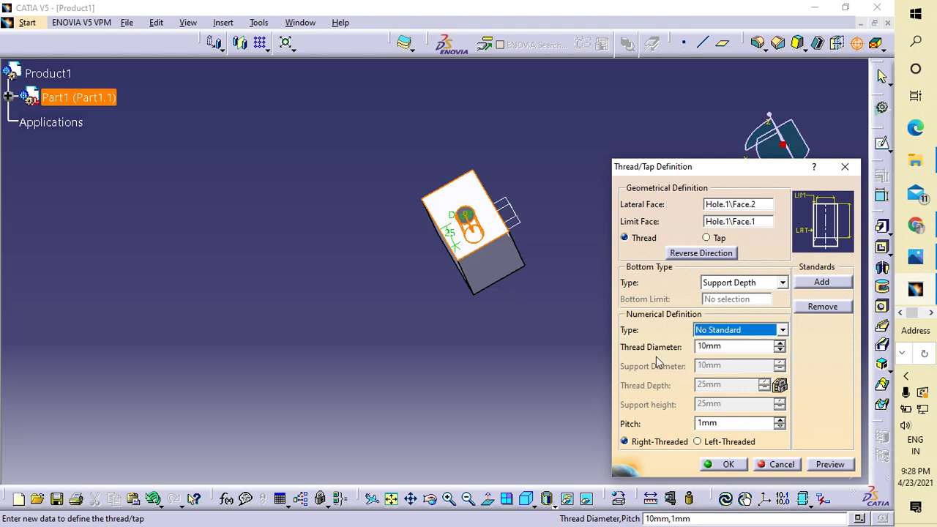
click(725, 333)
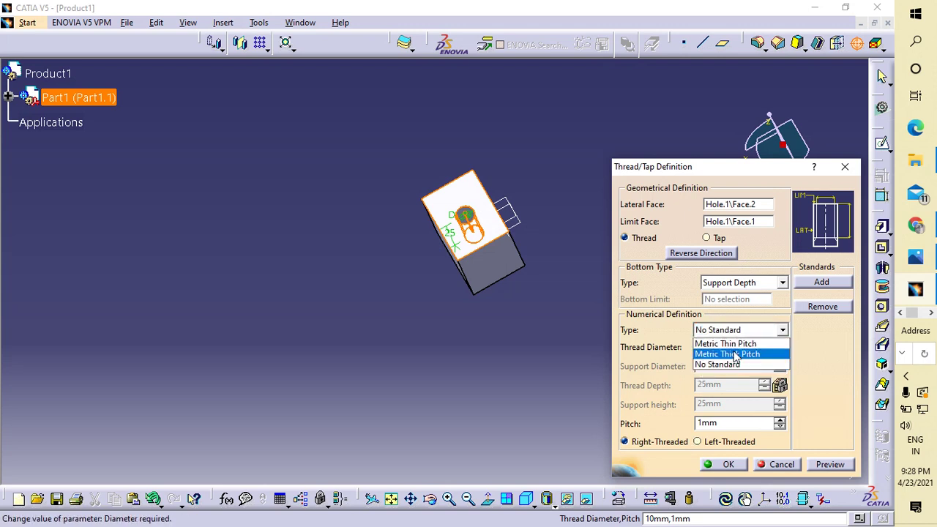
click(735, 355)
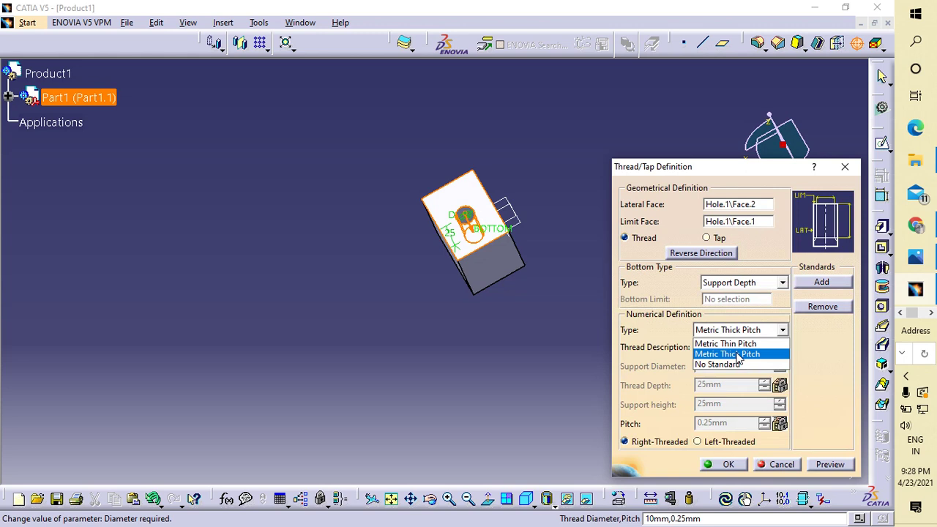
click(728, 469)
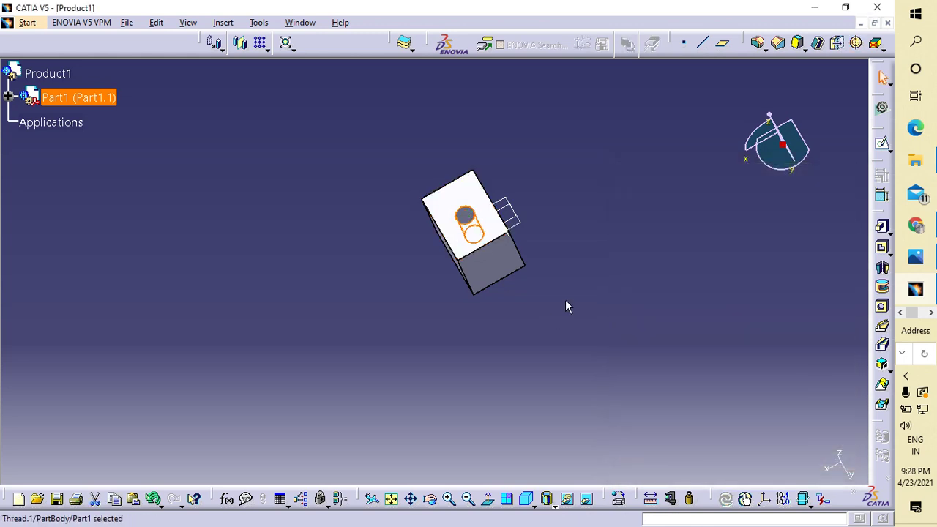
Inspect the threaded hole in the Shading with Material and Wireframe display styles, and return to shading with edges
middle_drag(566, 306, 586, 344)
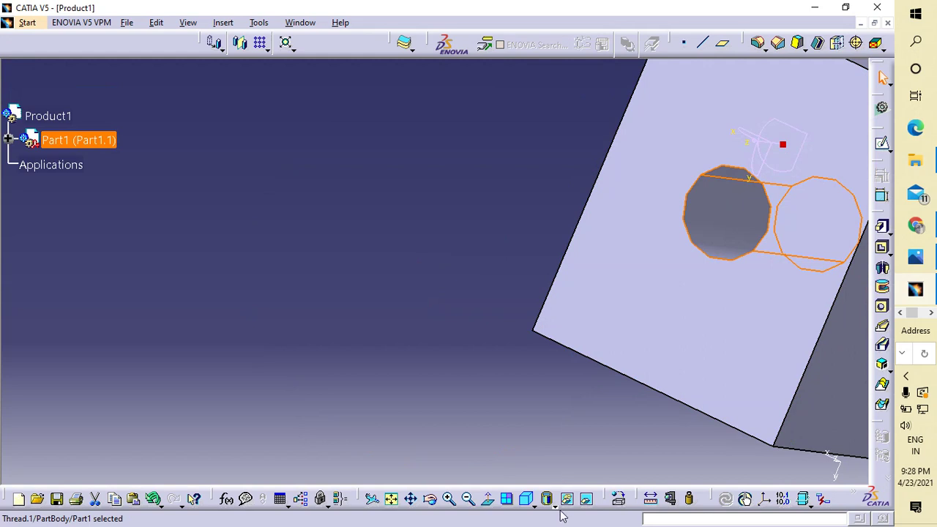
click(555, 507)
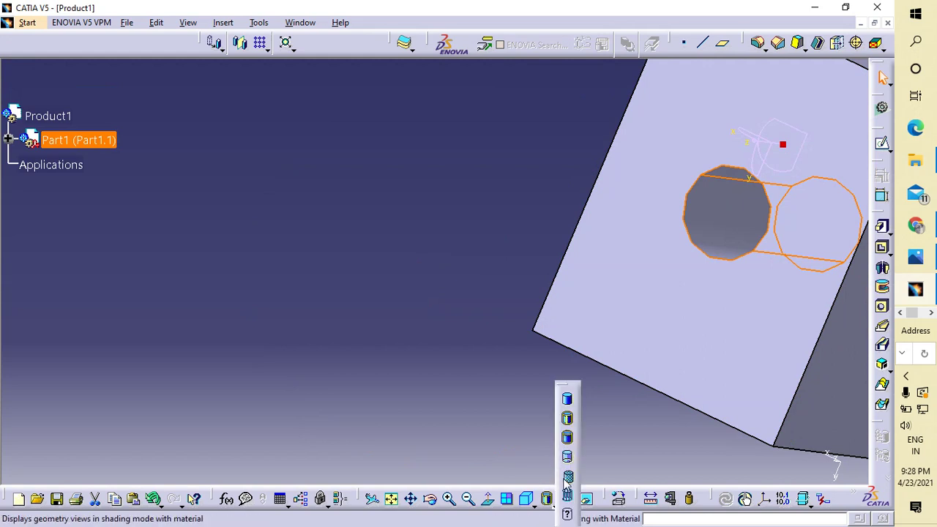
click(567, 477)
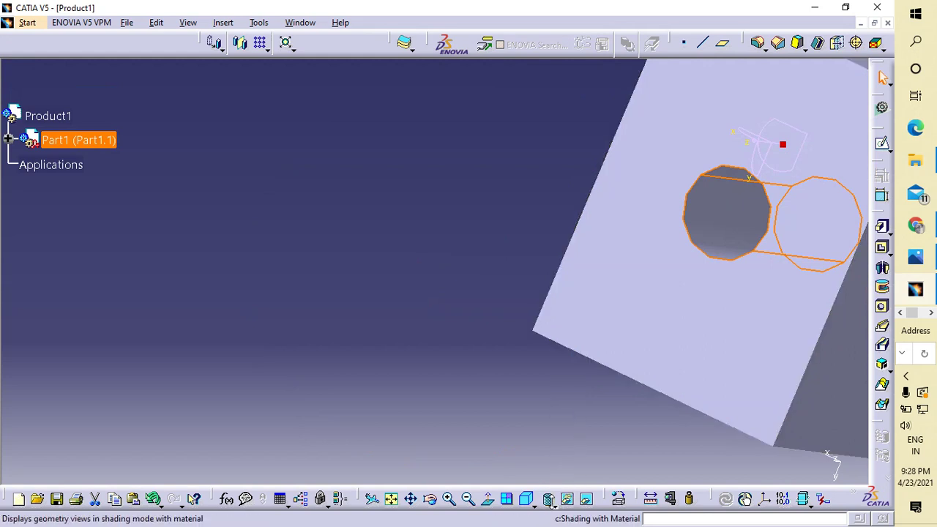
click(547, 499)
click(566, 500)
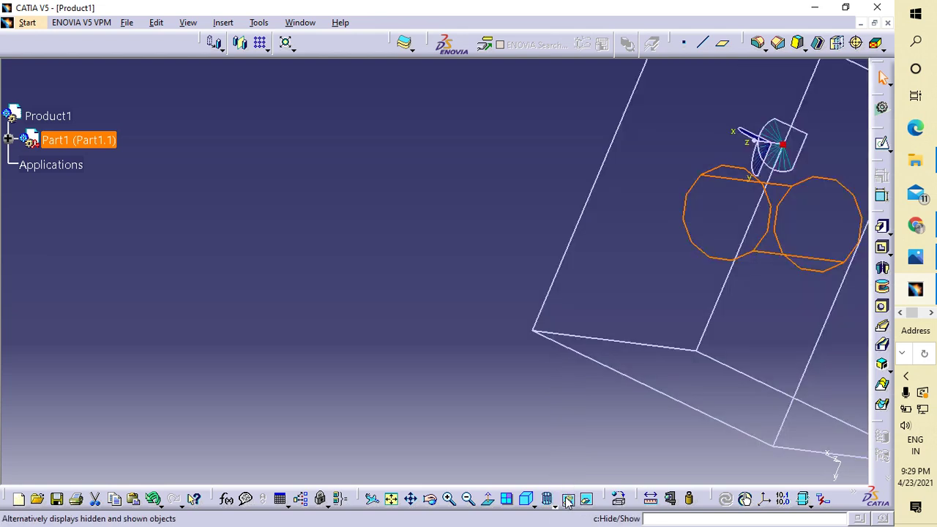
click(554, 501)
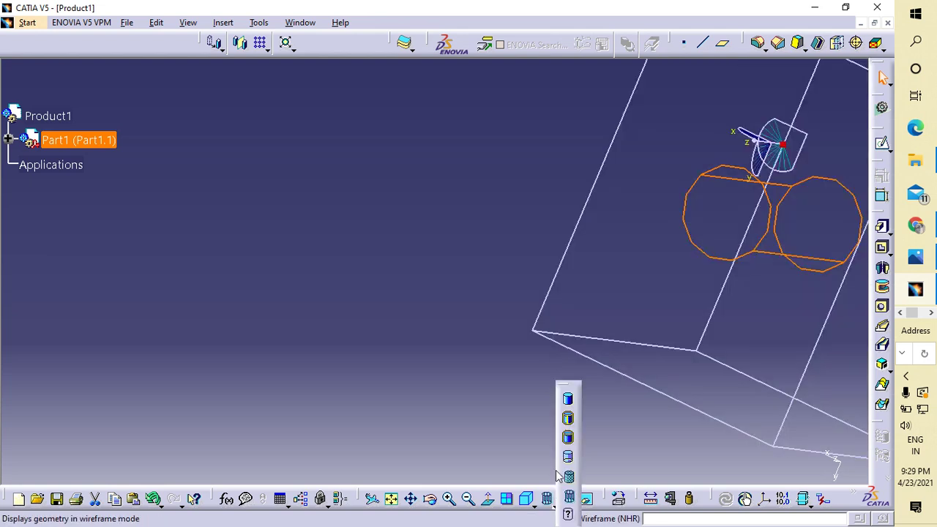
click(566, 414)
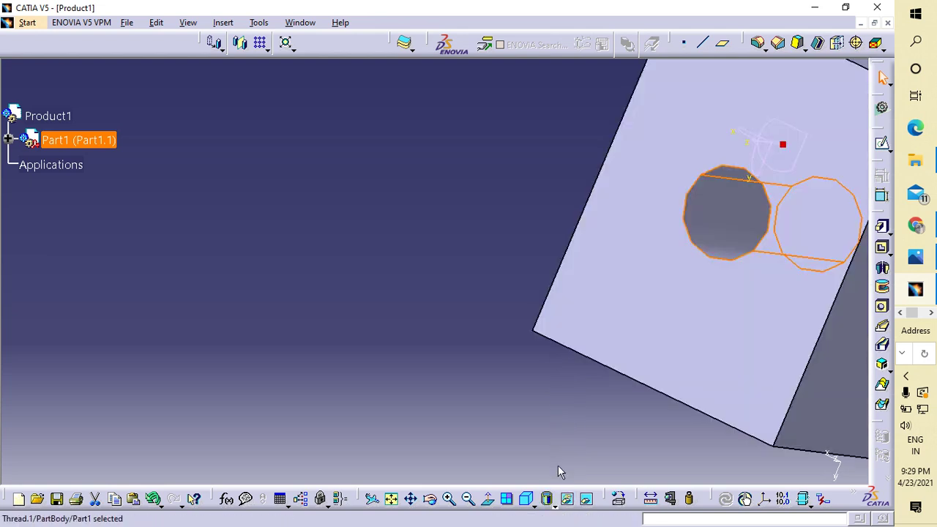
Compare the hole in plain Shading and Shading with Material, and look at the custom view mode options without applying any
click(549, 501)
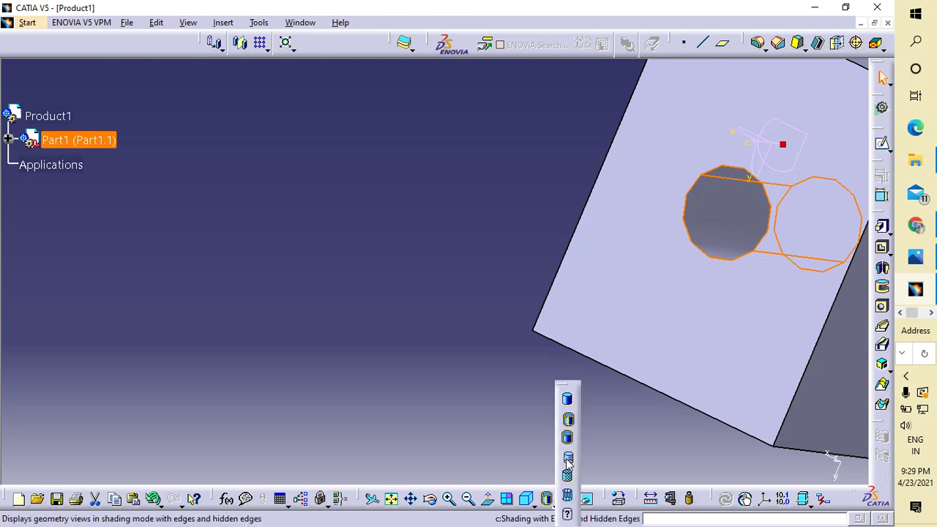
click(568, 401)
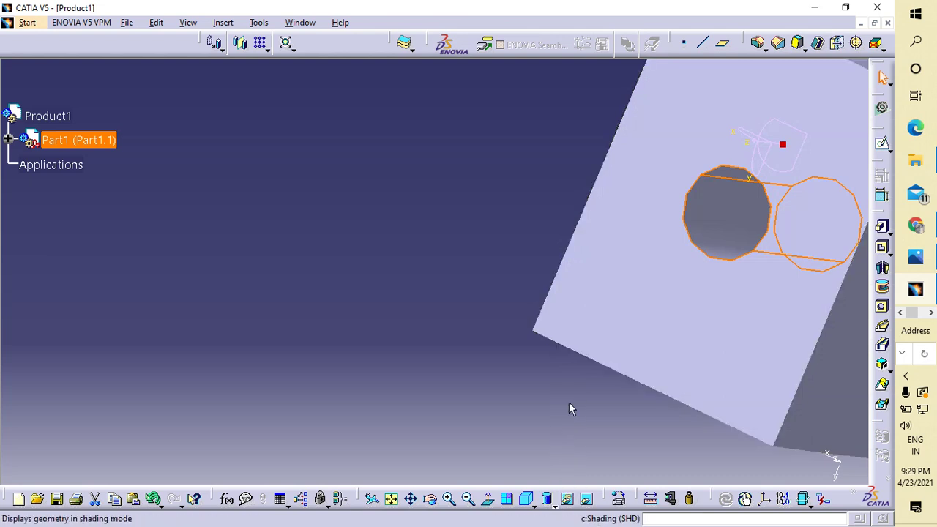
click(554, 505)
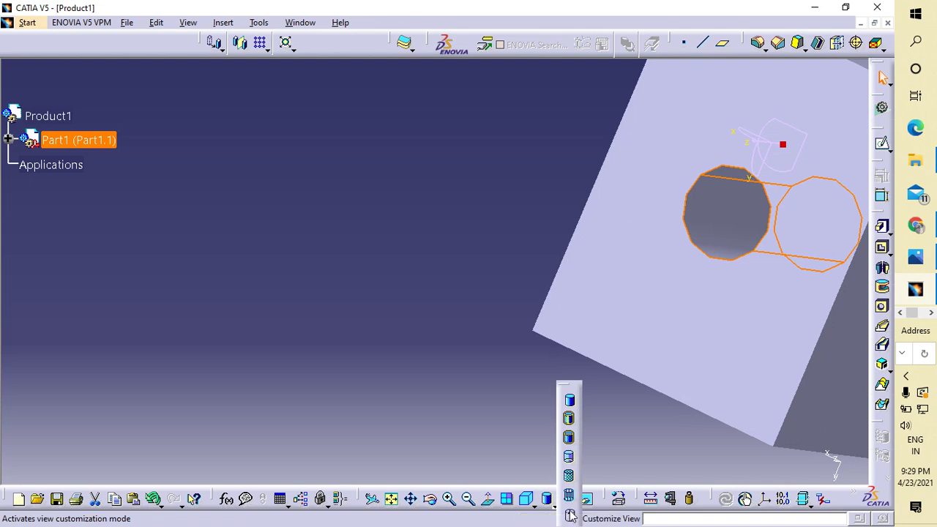
click(569, 513)
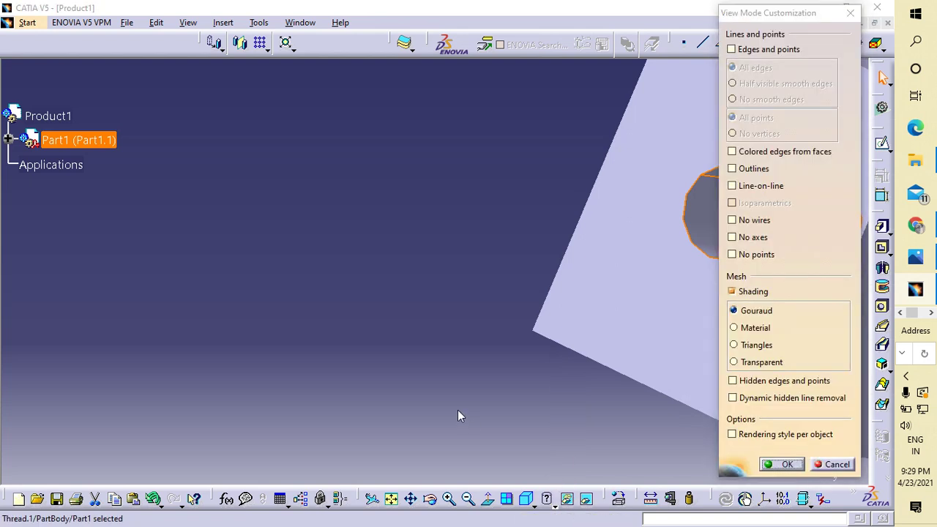
click(849, 13)
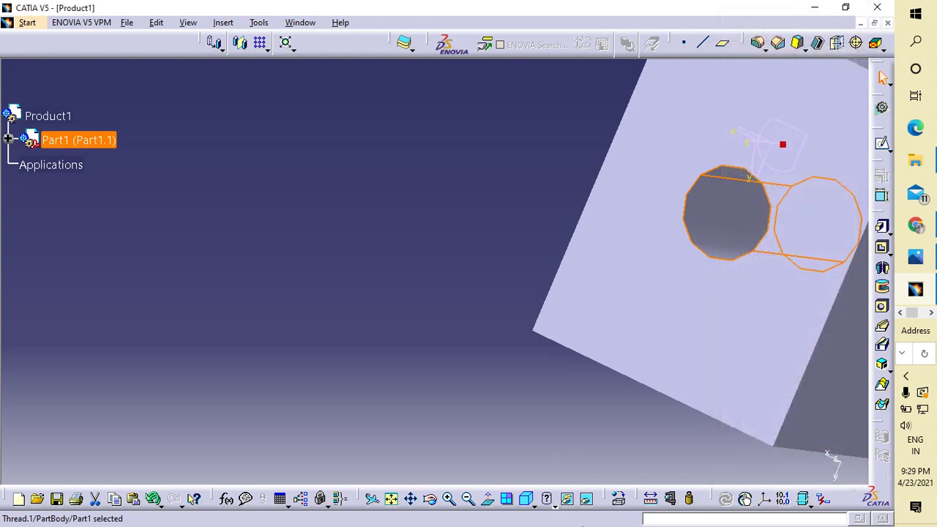
click(566, 501)
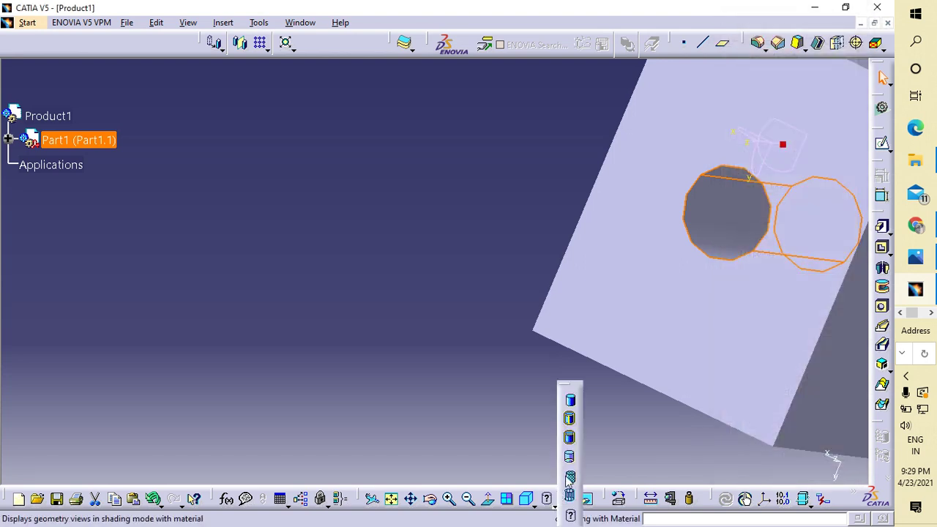
click(570, 477)
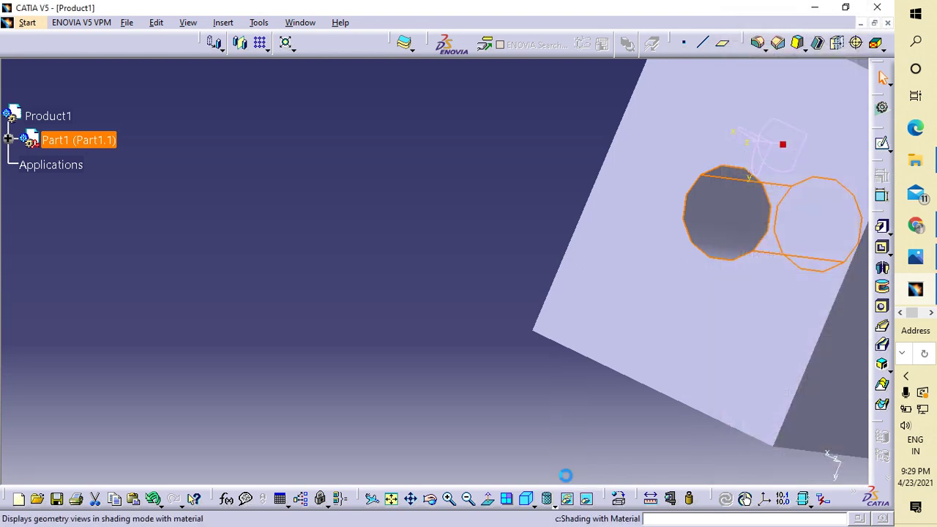
Set the display of the block back to shading with visible edges
click(551, 500)
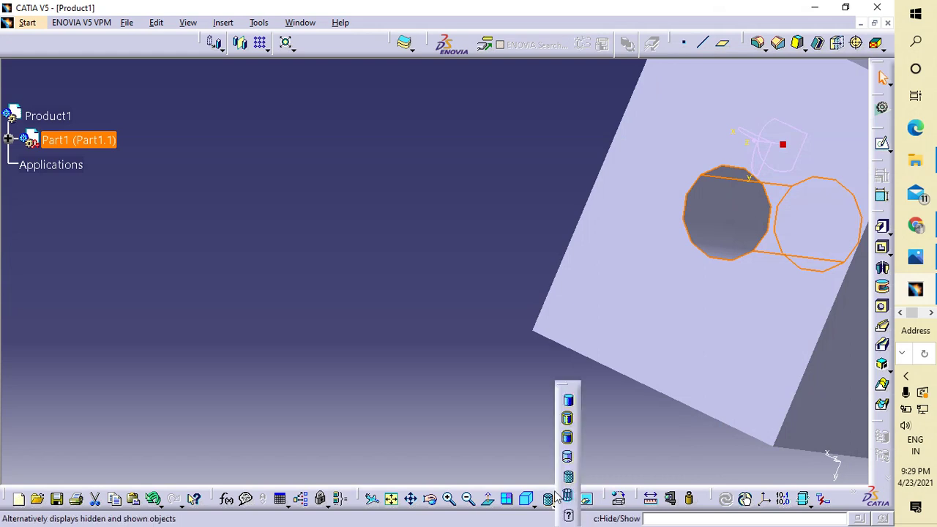
click(568, 432)
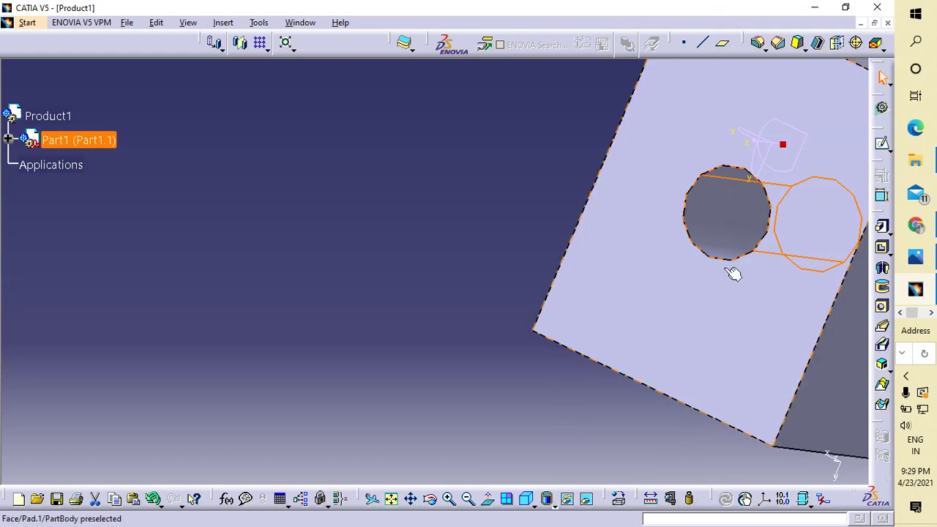
middle_drag(732, 271, 488, 383)
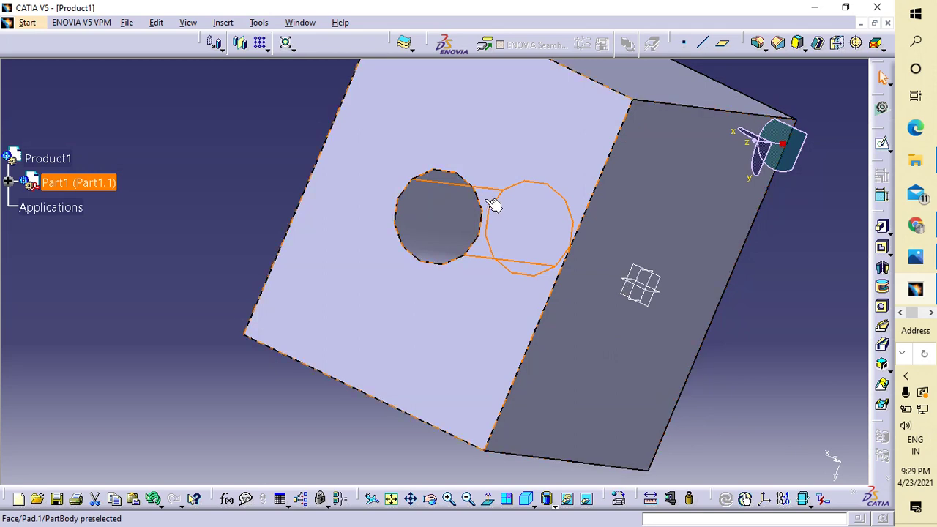
Review the Thread/Tap definition of the block's hole, accept it as it is and clear the selection
double_click(436, 208)
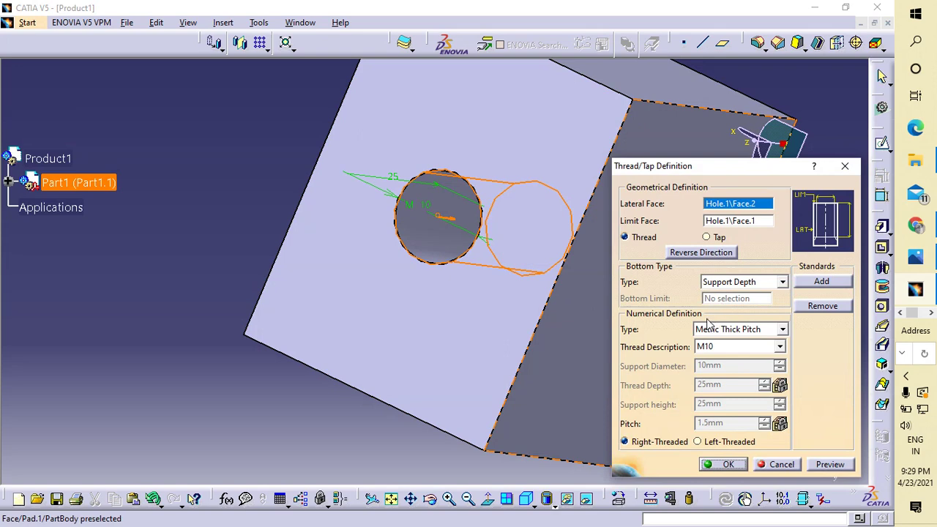
click(843, 166)
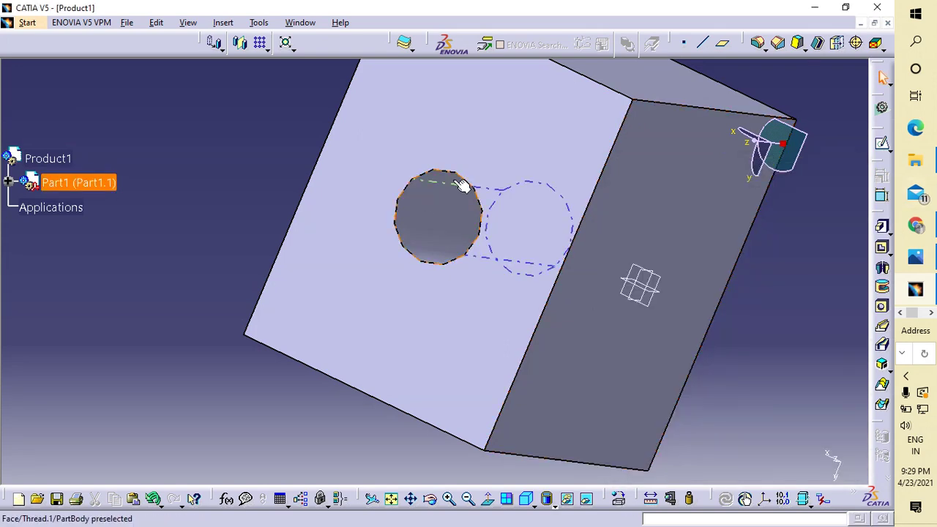
double_click(485, 242)
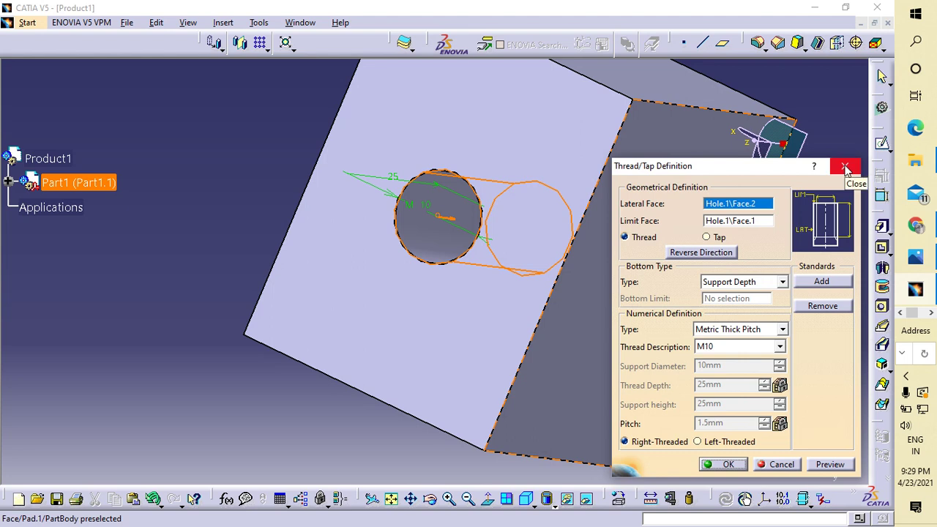
click(413, 210)
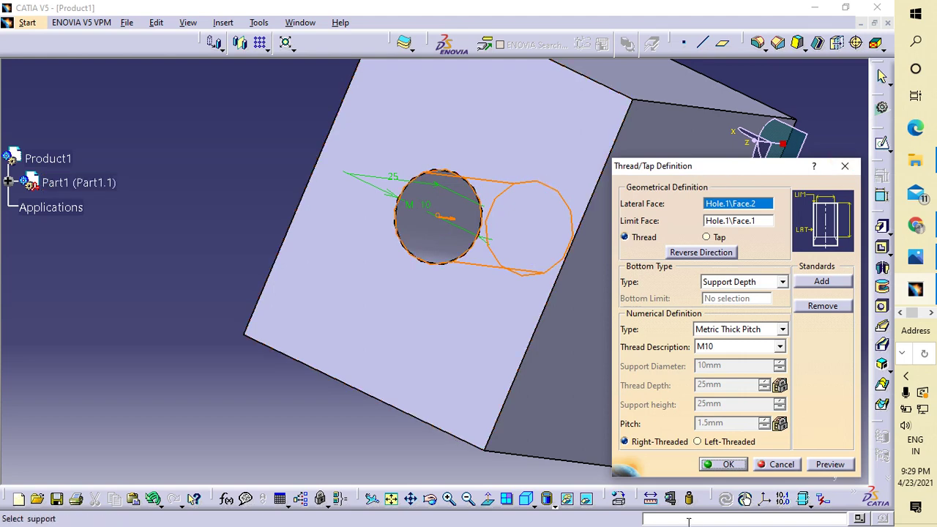
click(727, 466)
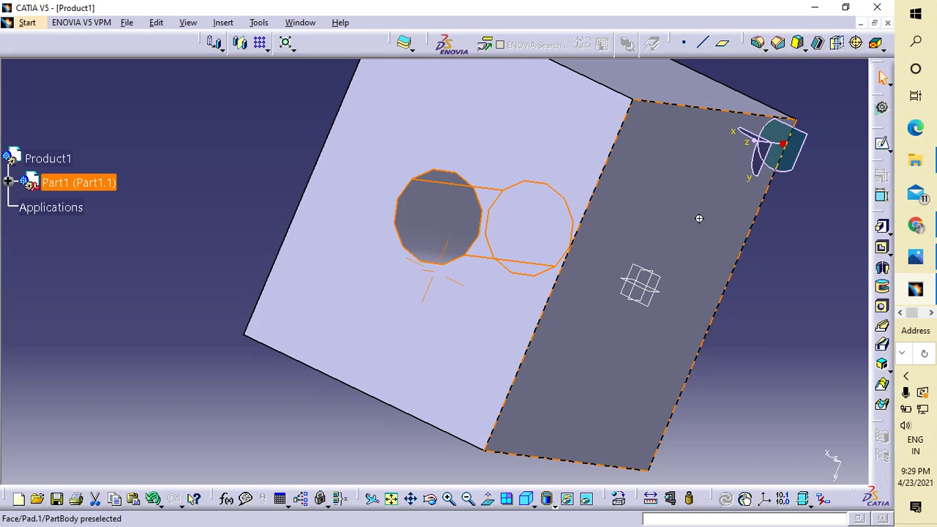
middle_drag(699, 218, 696, 156)
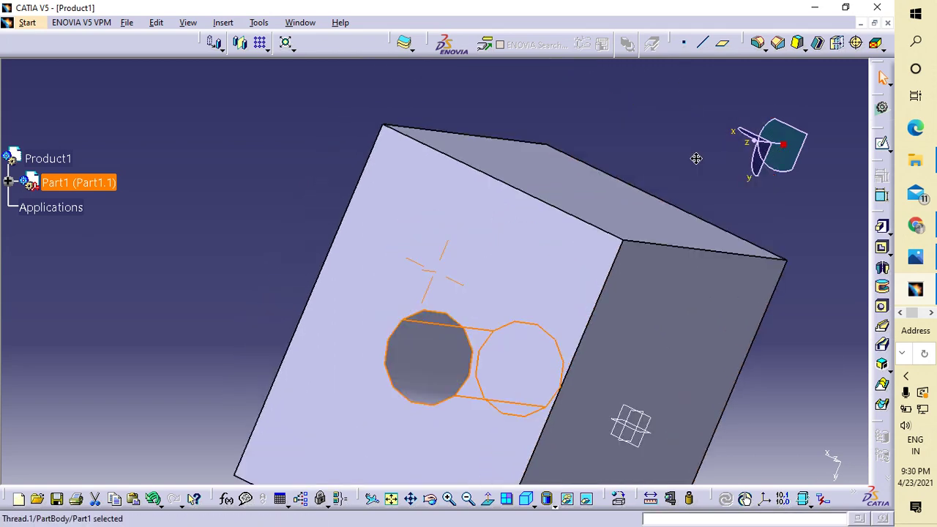
middle_drag(734, 431, 786, 359)
click(153, 166)
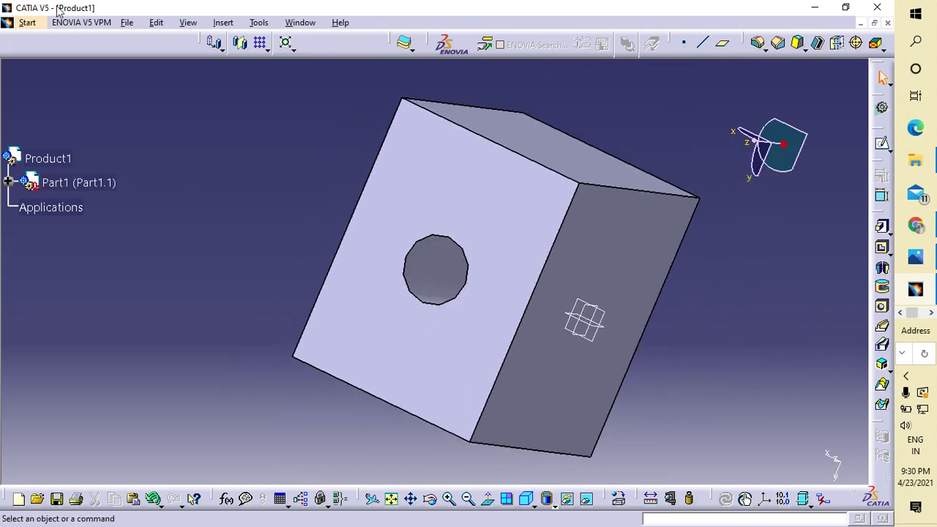
Save the part as a CATPart named "assembly package threaded block 1" in the "ansys project all 3d design" folder, accepting the link update
click(126, 25)
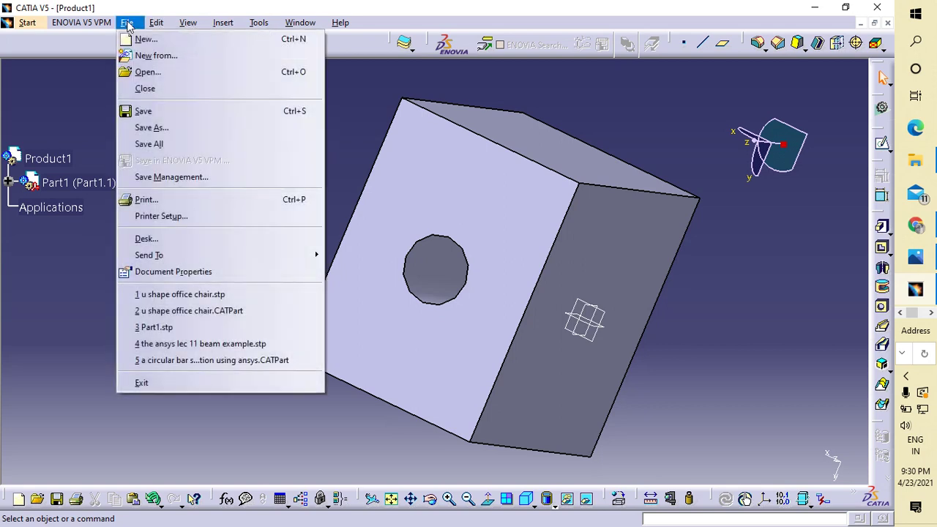
click(159, 132)
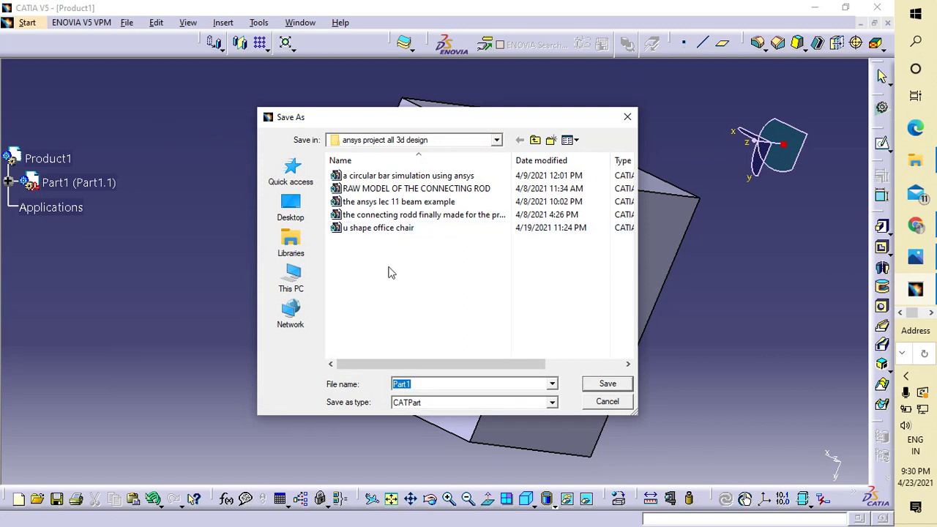
drag(431, 386, 381, 387)
text(assembly package threaded block)
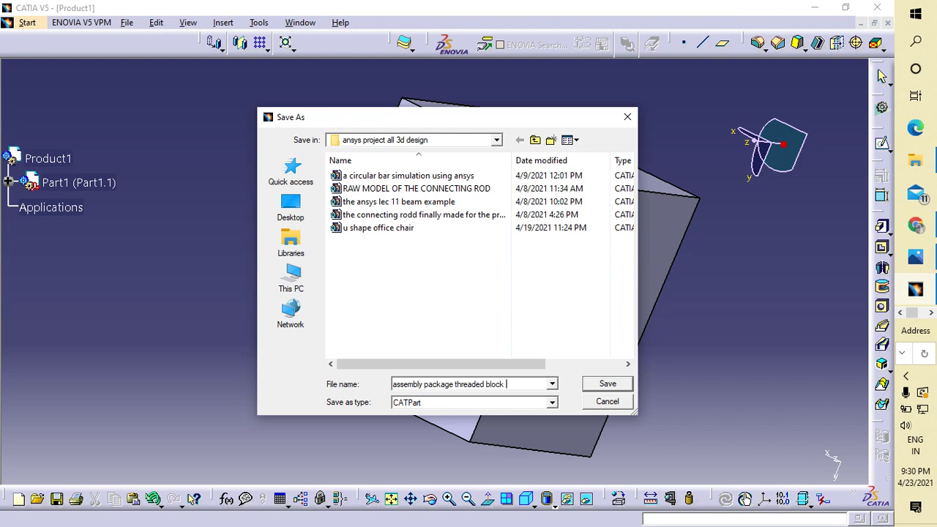
key(Return)
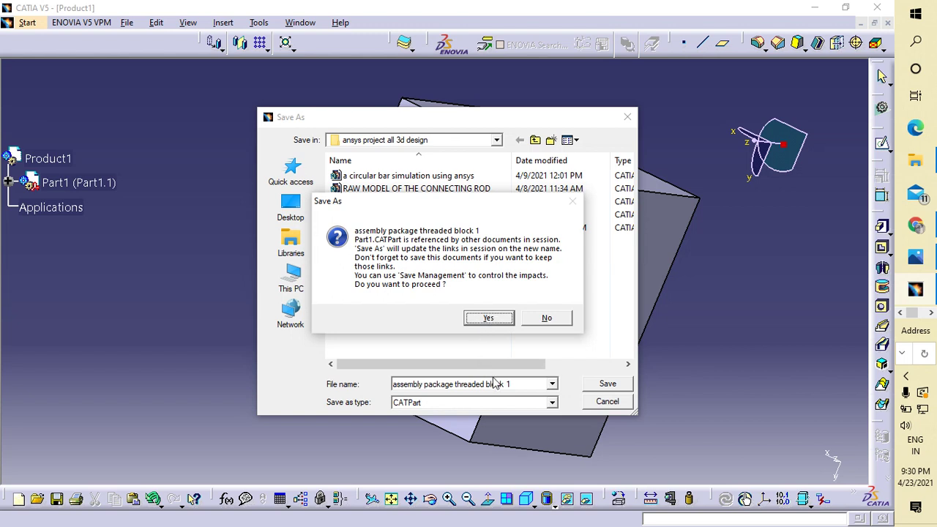
click(487, 317)
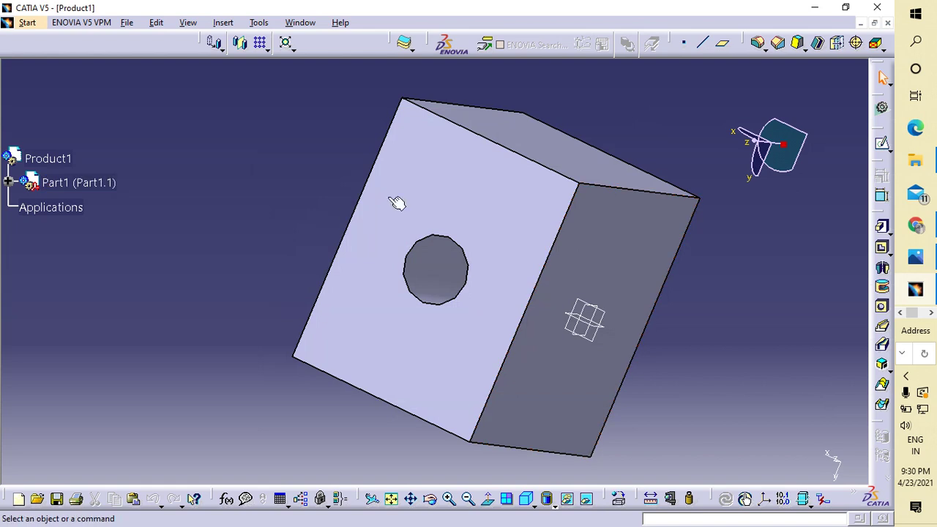
click(887, 25)
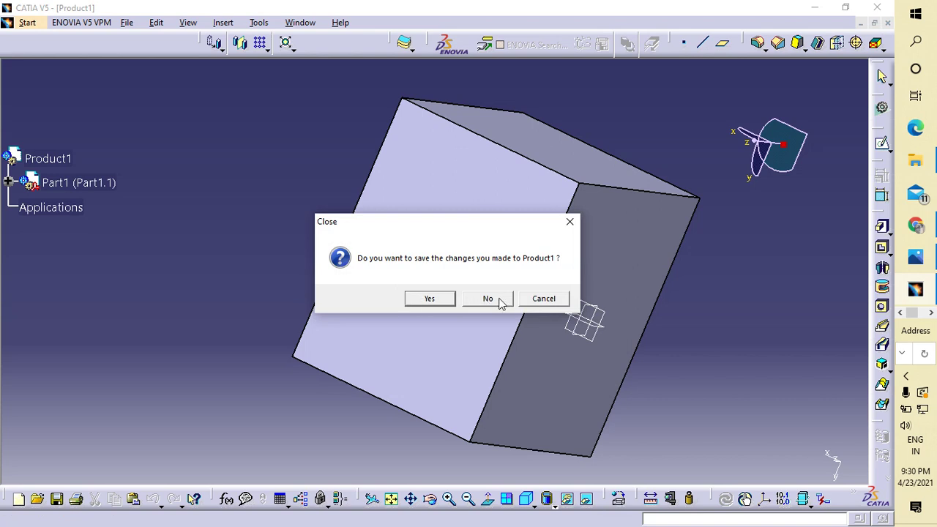
click(439, 300)
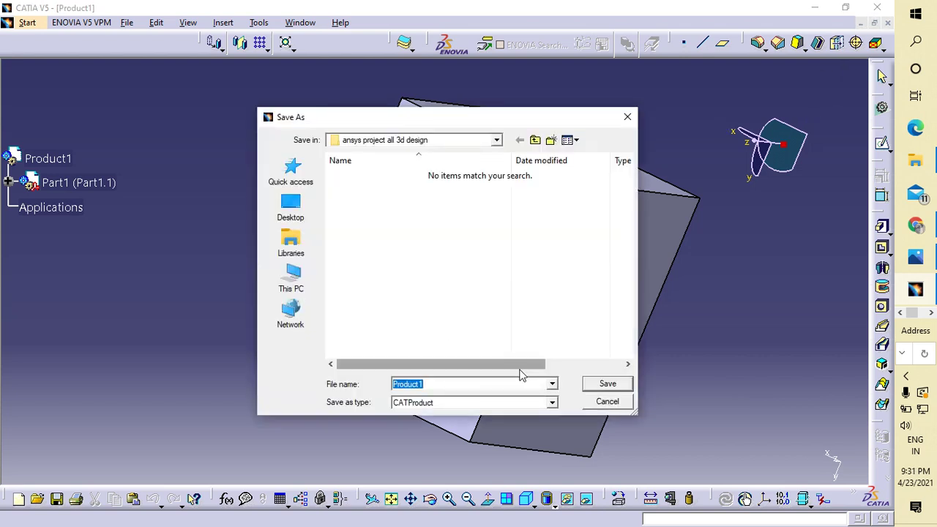
click(627, 117)
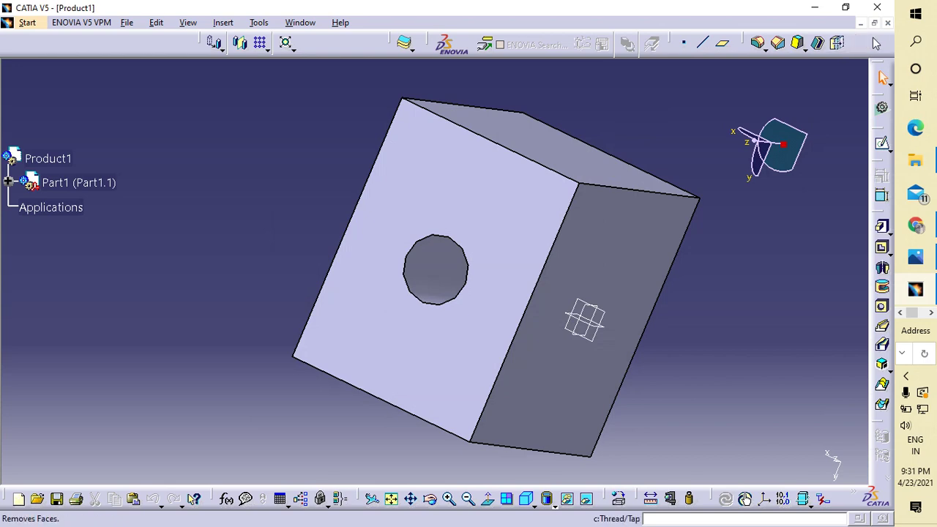
Switch to File Explorer, look through the Documents and Pictures folders and the This PC overview, and return to CATIA
click(920, 174)
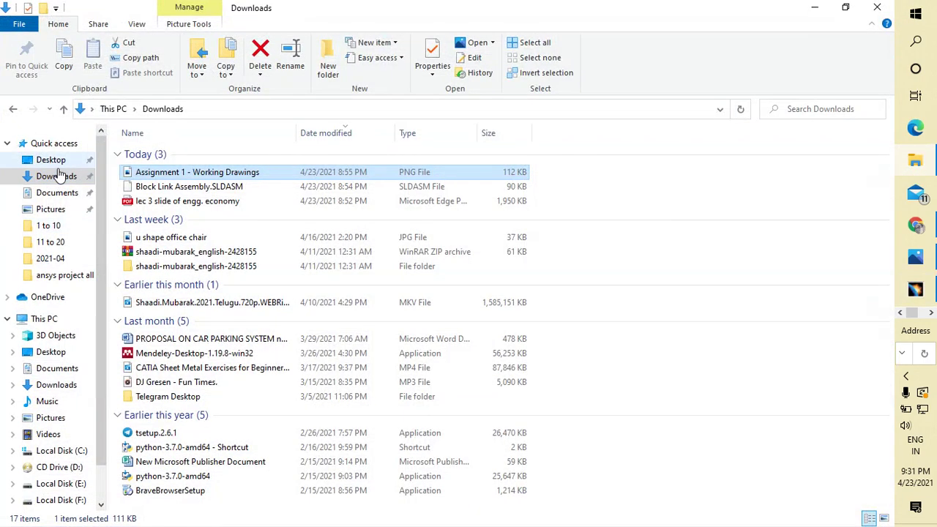
click(56, 193)
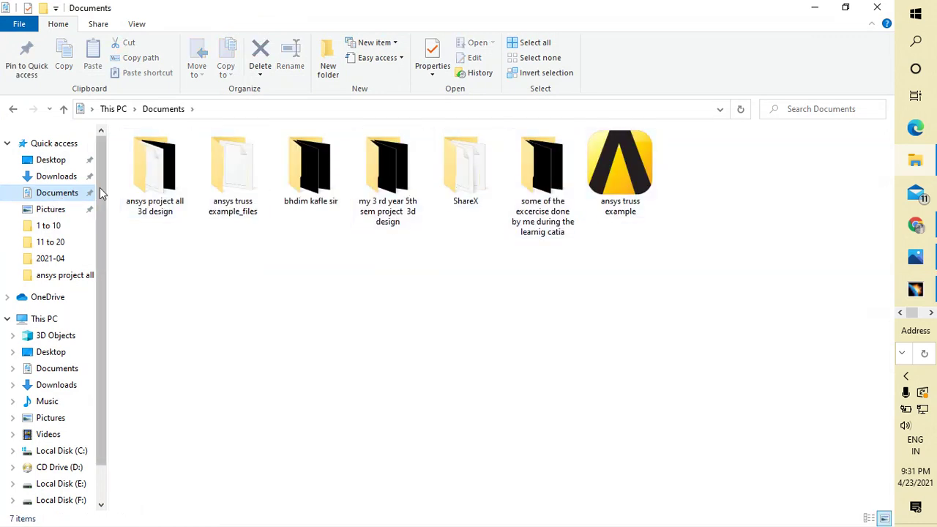
click(44, 210)
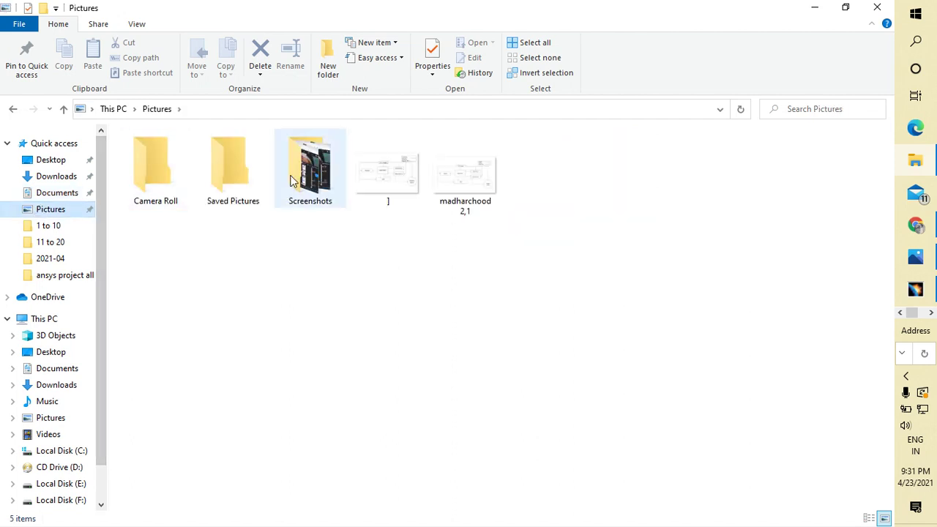
click(58, 193)
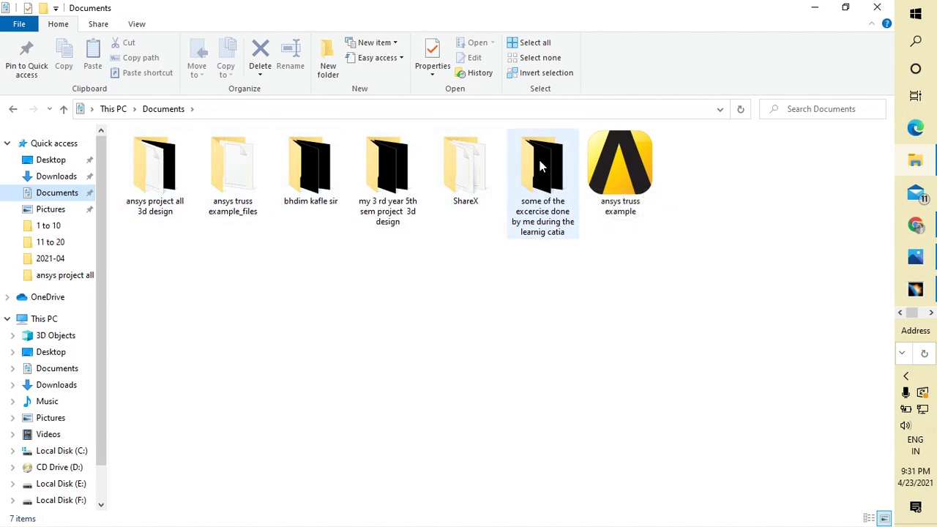
click(65, 110)
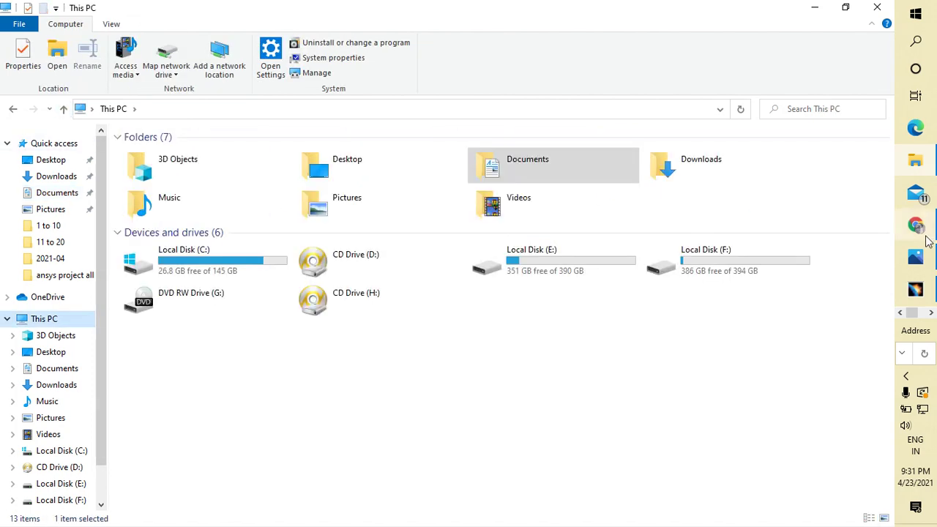
click(915, 290)
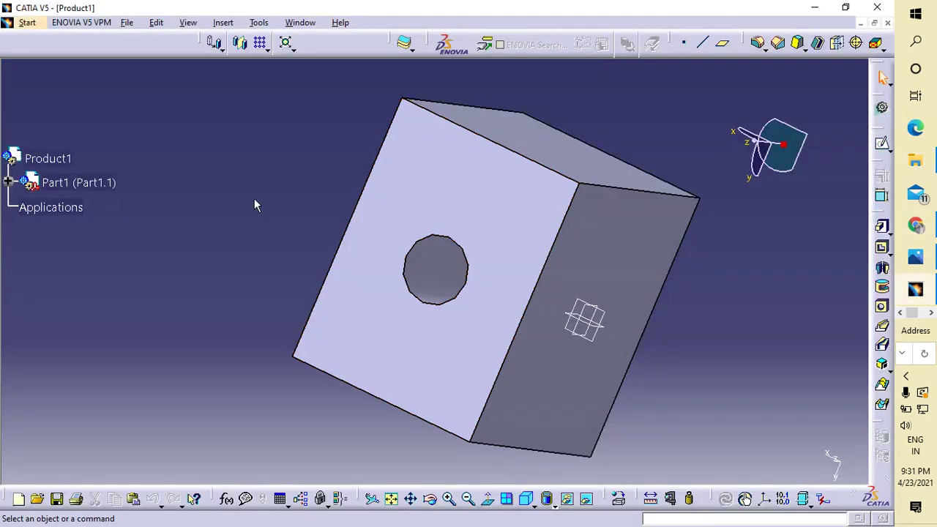
Save the threaded block part again and close Product1 without saving the product's changes
click(126, 24)
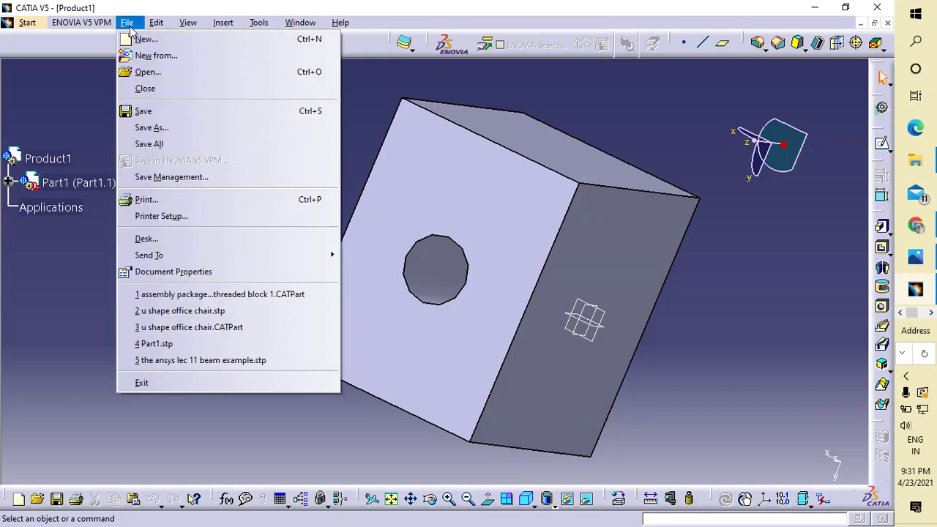
click(155, 112)
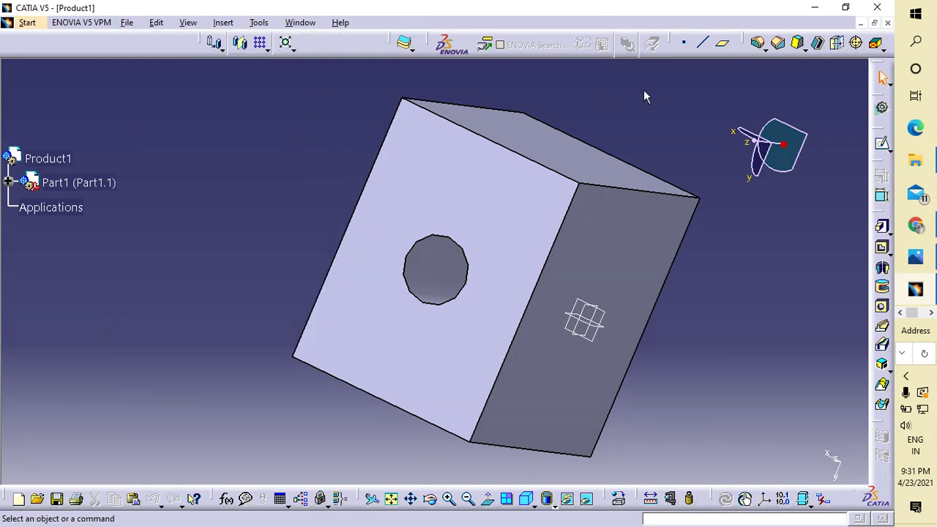
click(888, 24)
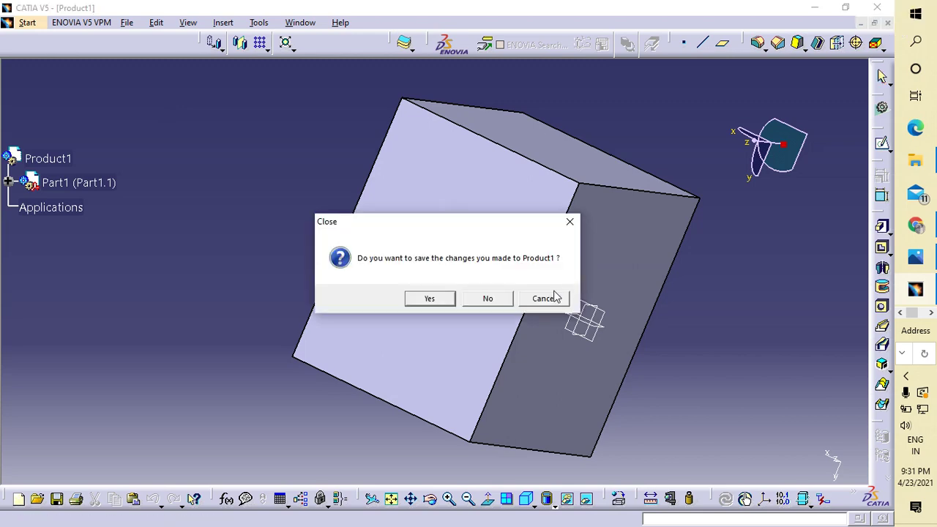
click(481, 298)
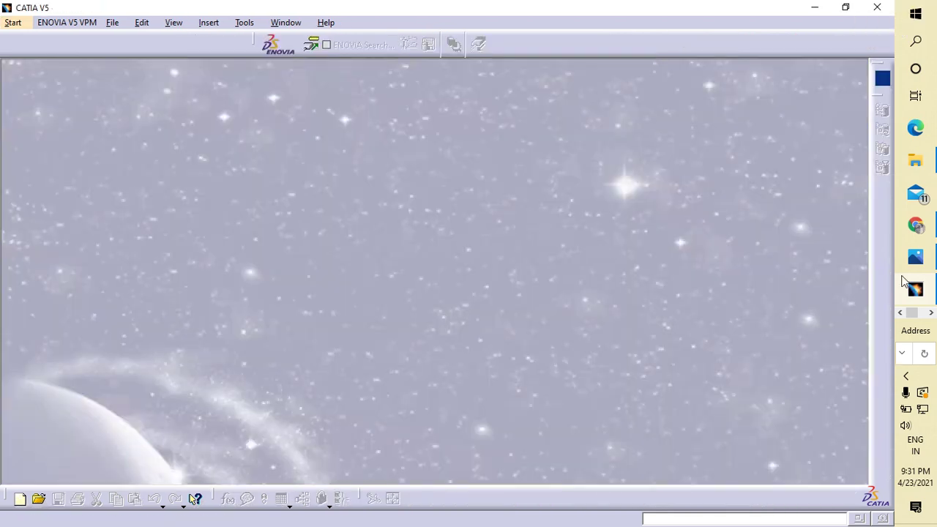
Switch to Photos and examine the EX12-1 working drawing for the assembly's other parts
click(904, 282)
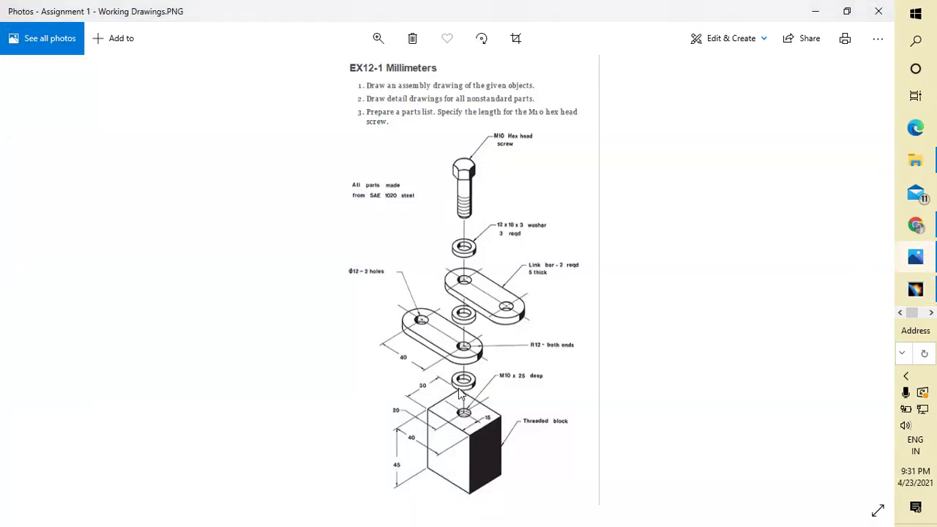